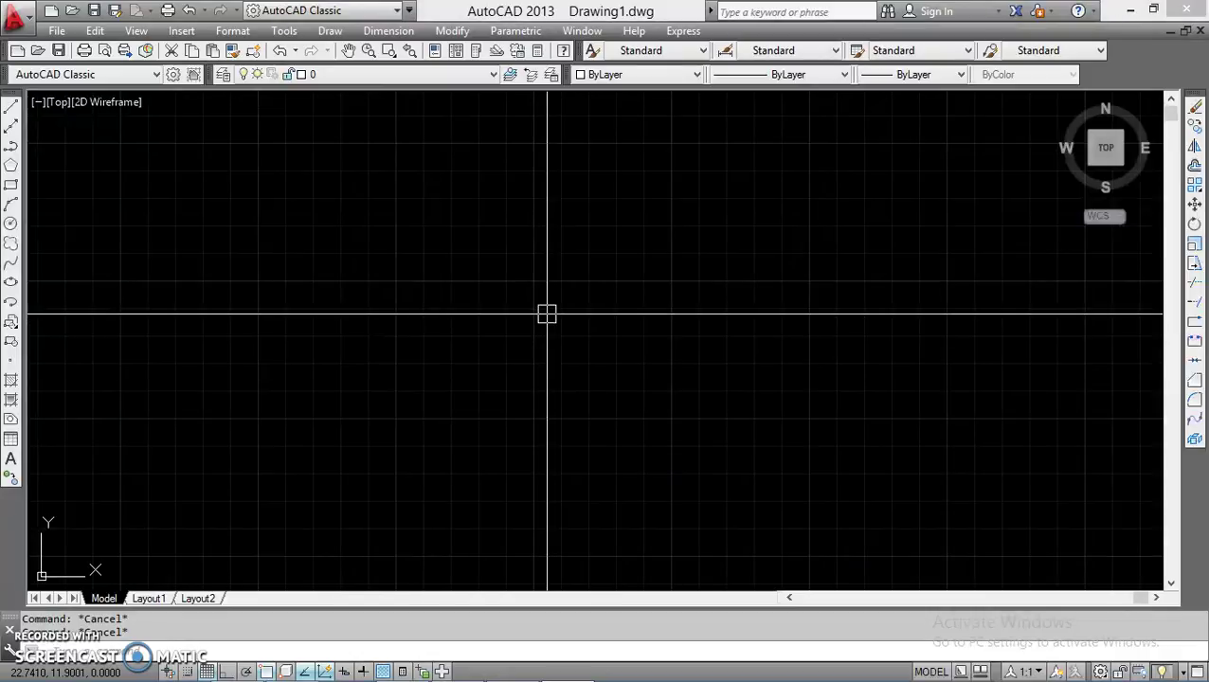
click(544, 327)
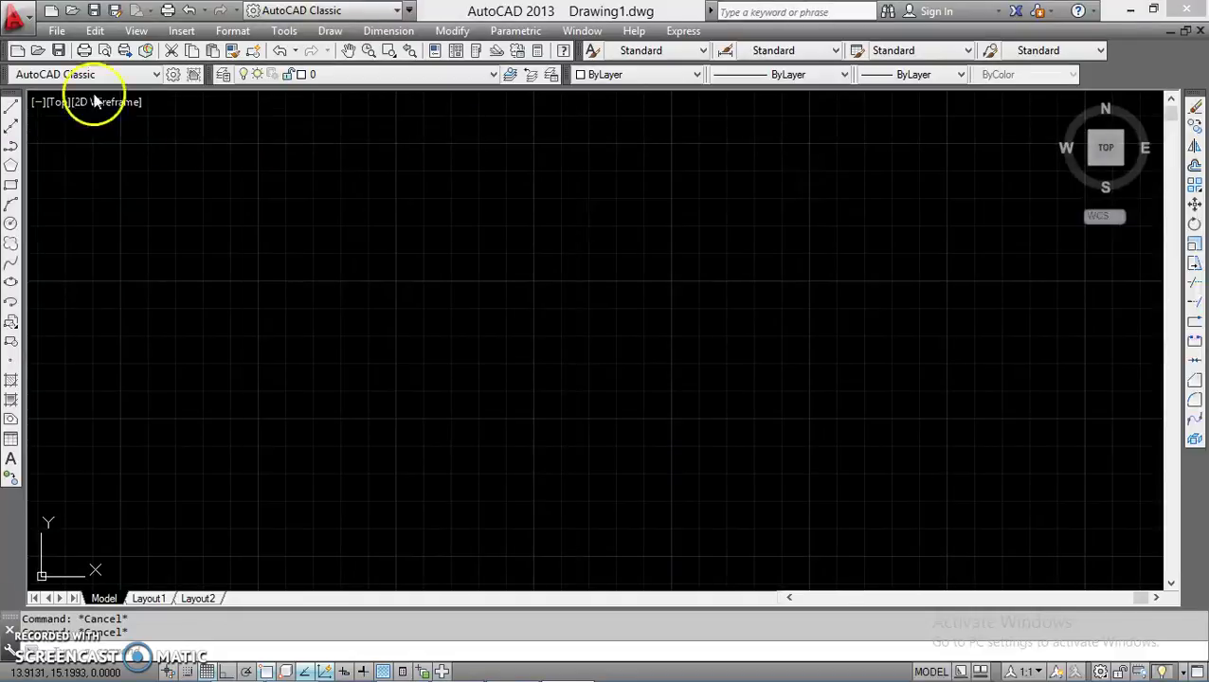
mouse_move(1207, 319)
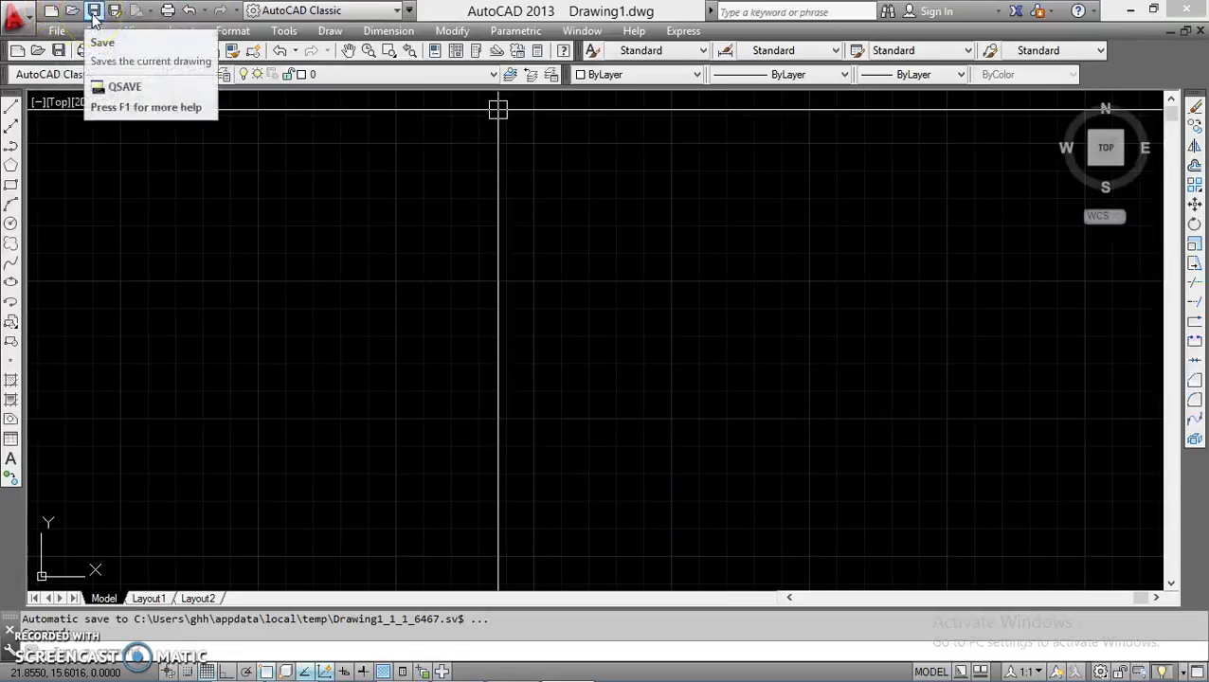
click(19, 19)
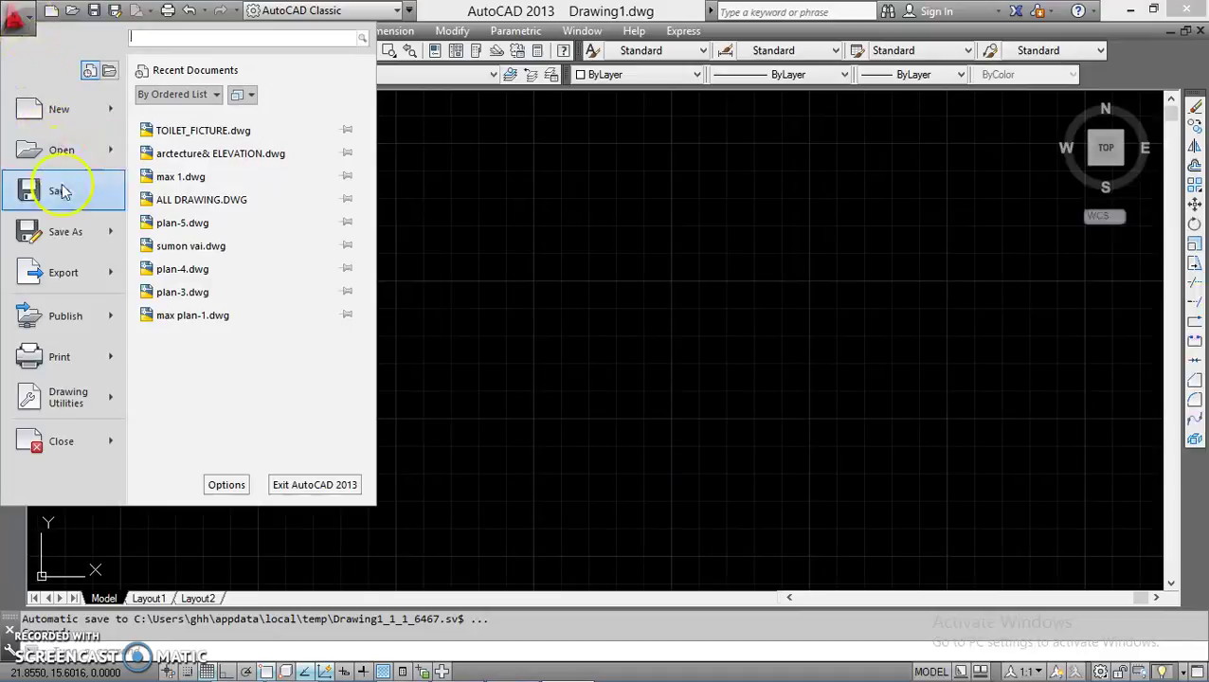
click(453, 229)
click(439, 190)
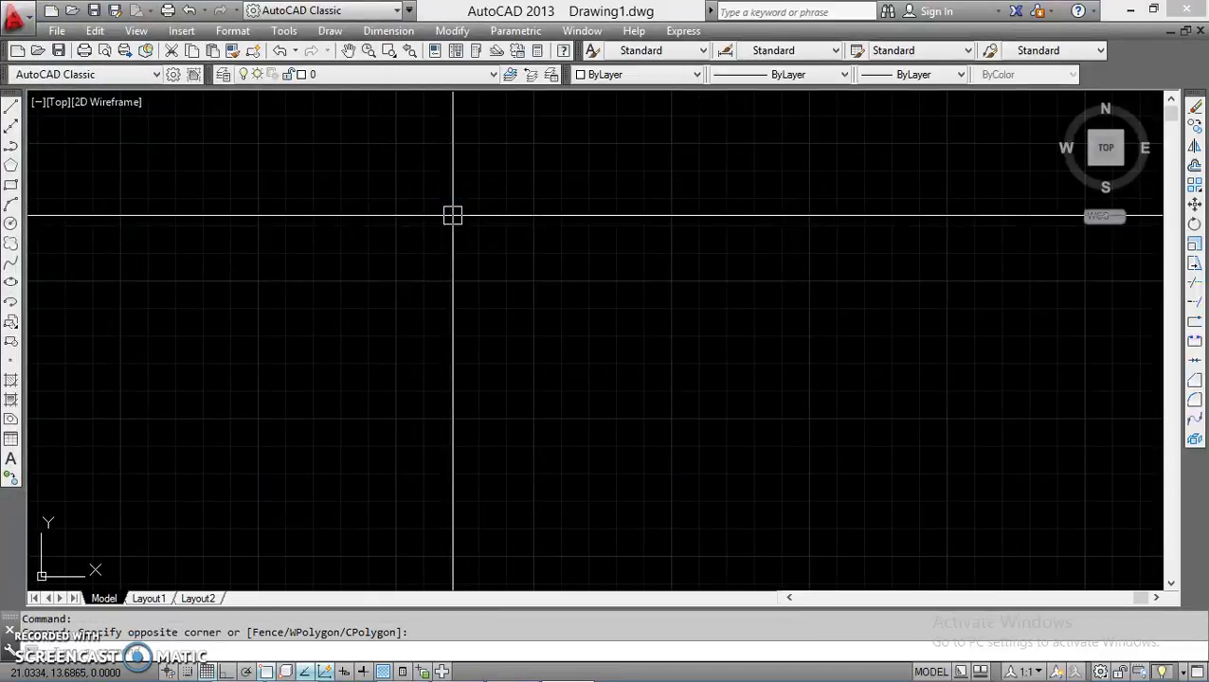
Save the drawing to the Desktop under the file name "cad class 1"
key(ctrl+s)
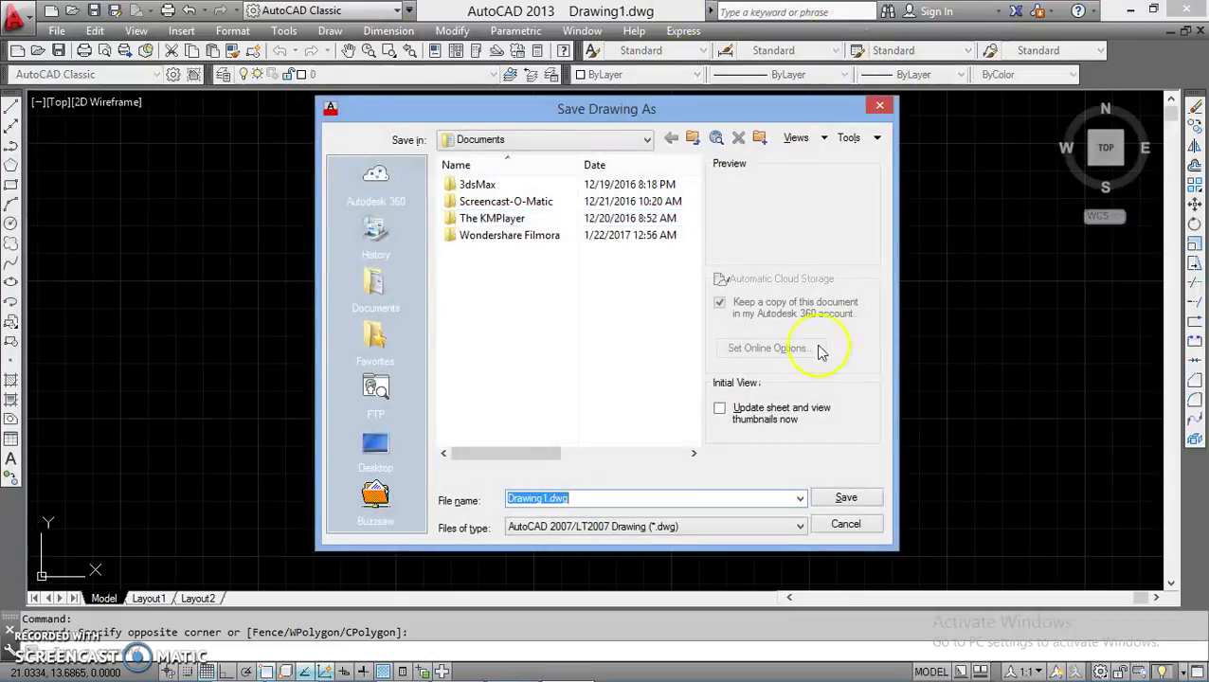
mouse_move(656, 109)
mouse_down()
mouse_move(512, 114)
mouse_move(540, 110)
mouse_up()
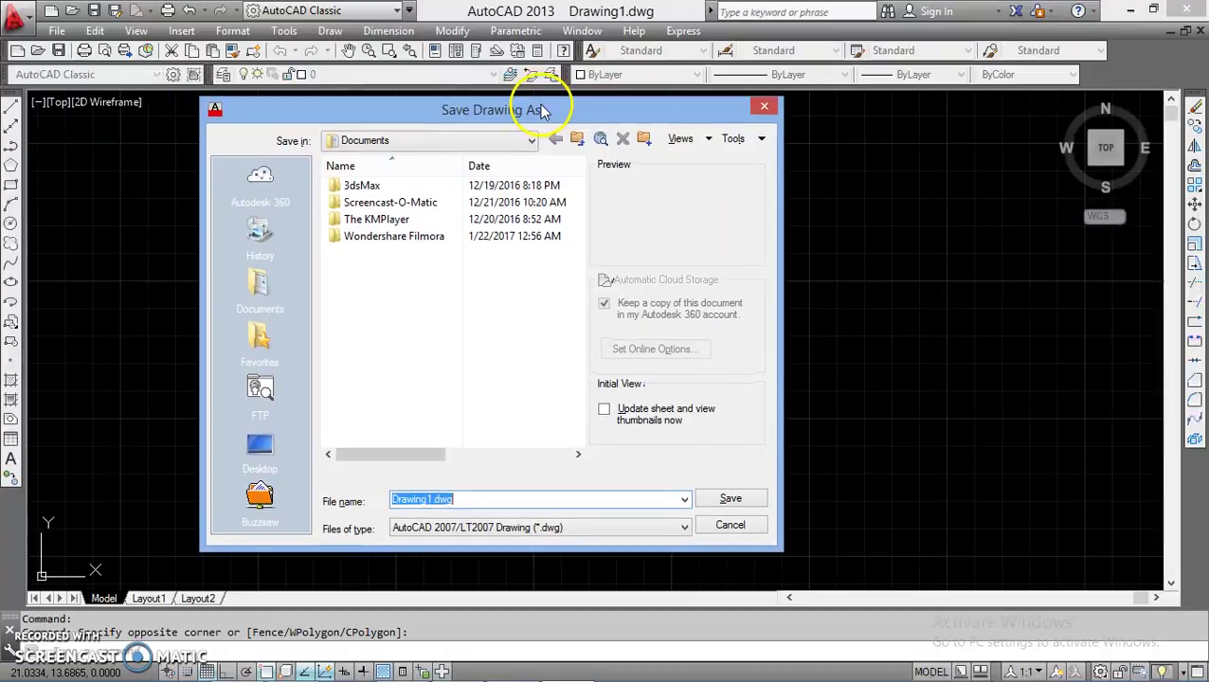
click(481, 140)
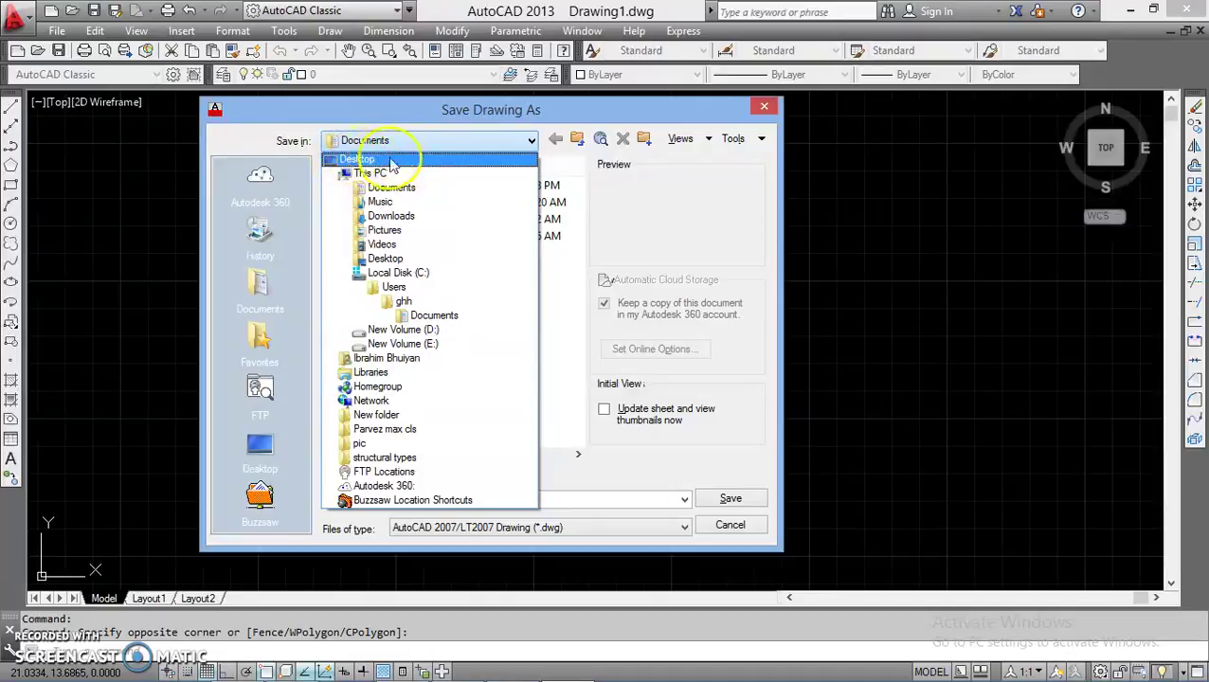
click(354, 160)
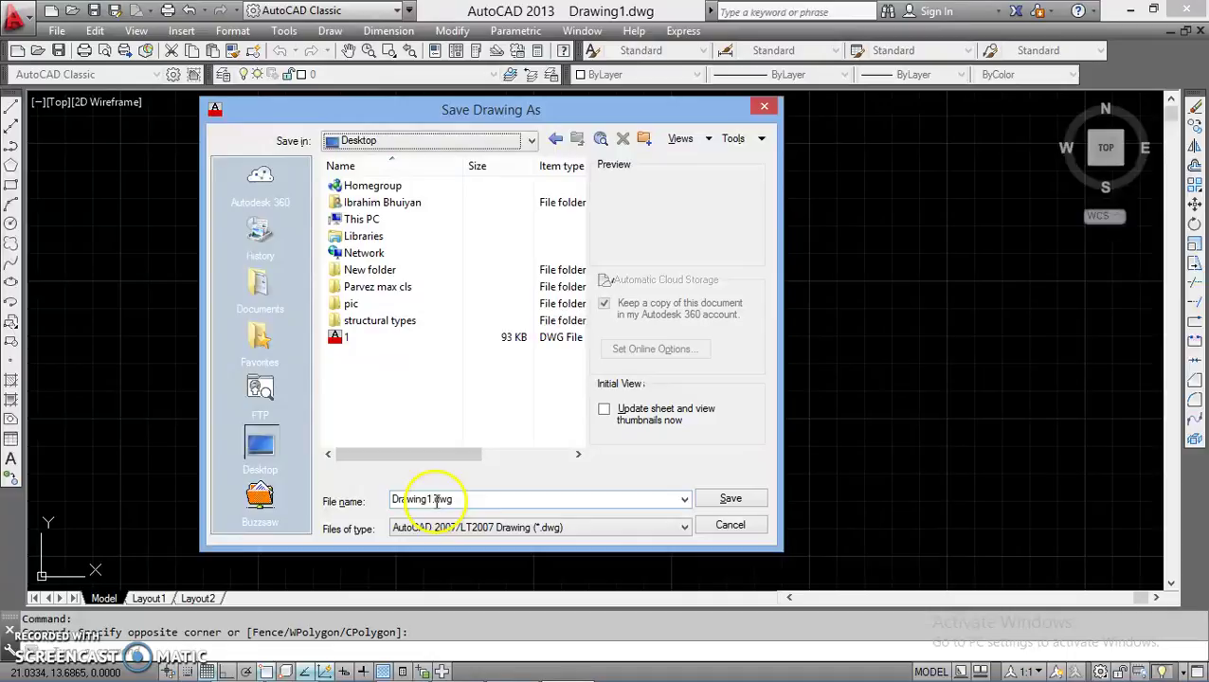
drag(459, 499, 388, 500)
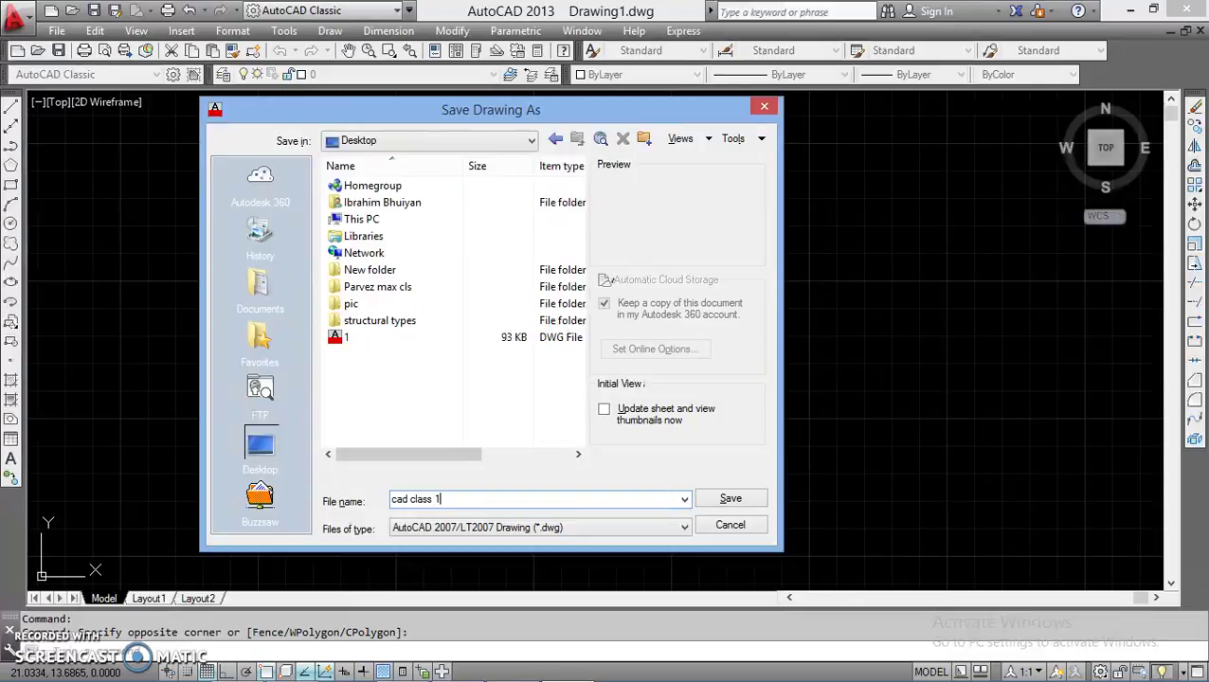
click(730, 498)
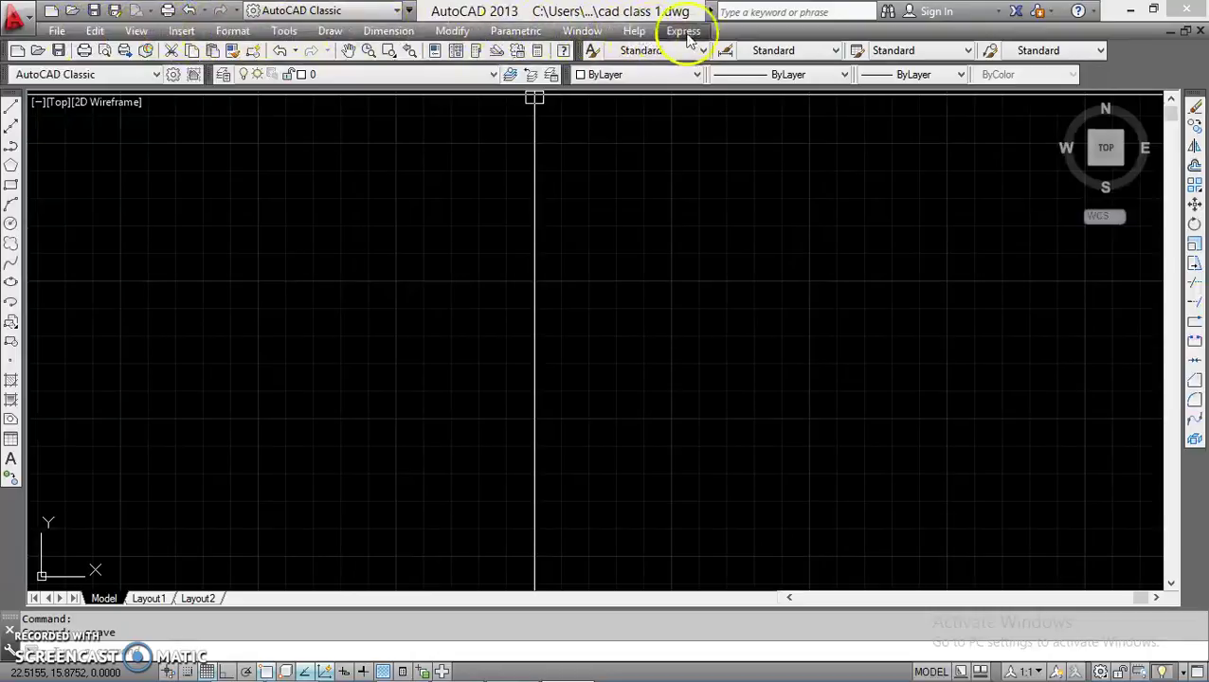
click(55, 31)
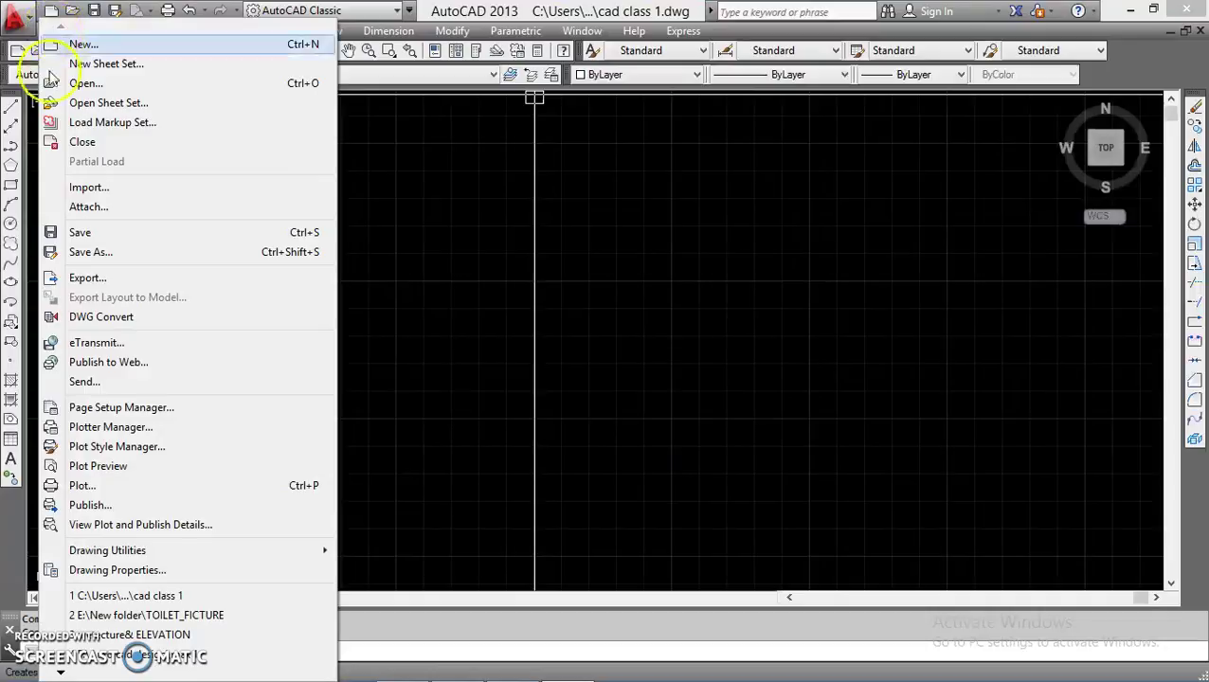
click(530, 156)
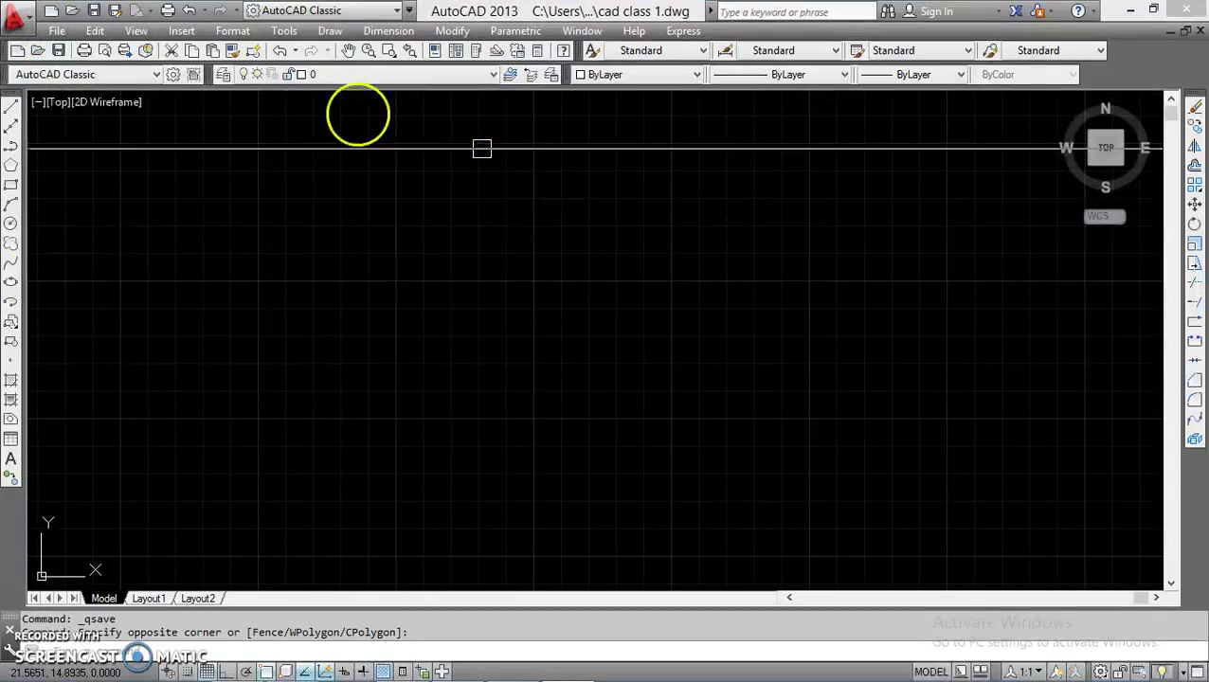
click(94, 32)
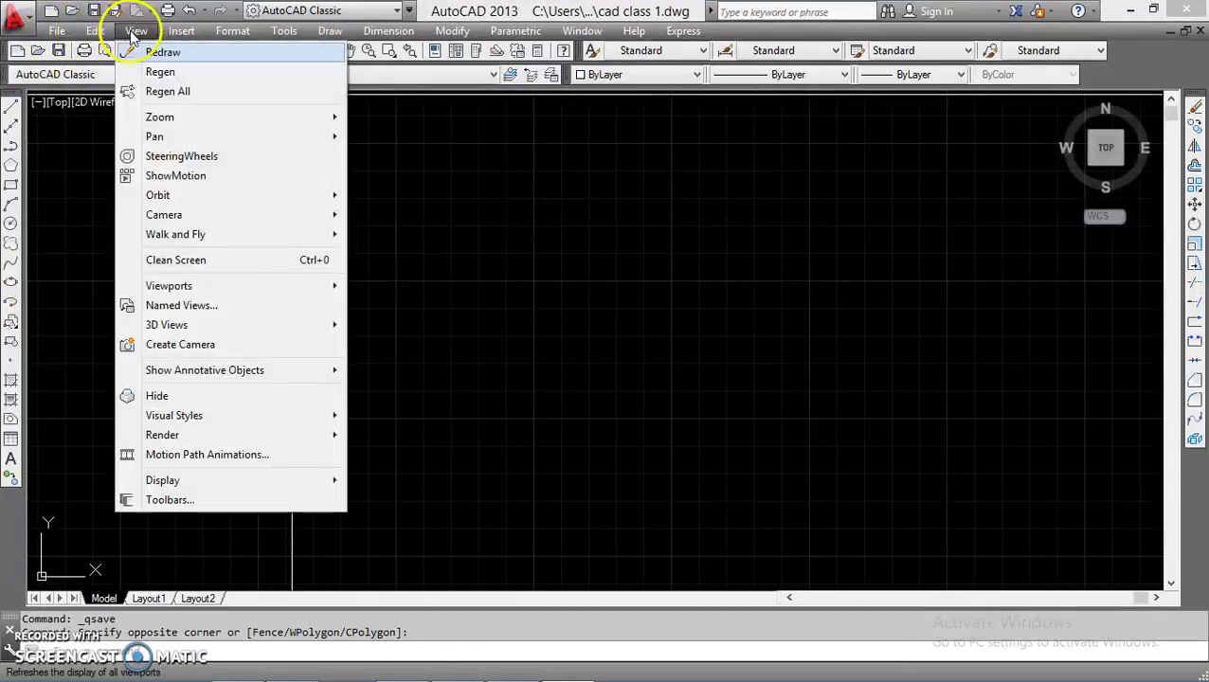
mouse_move(284, 32)
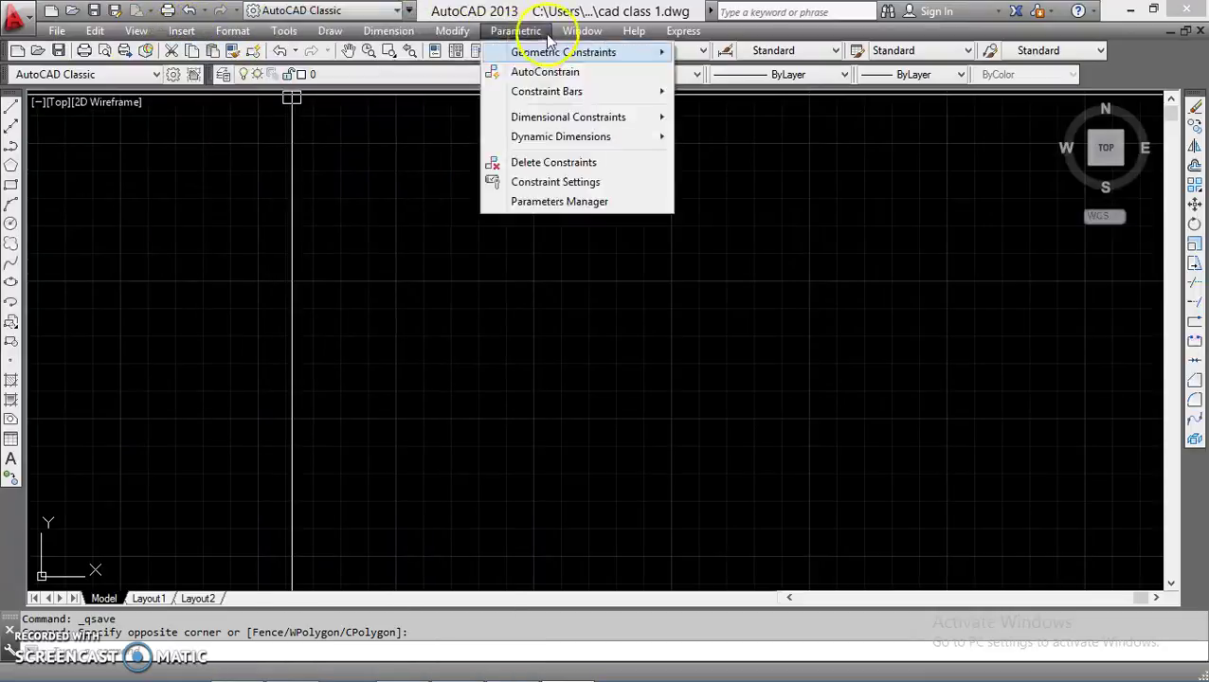
click(672, 33)
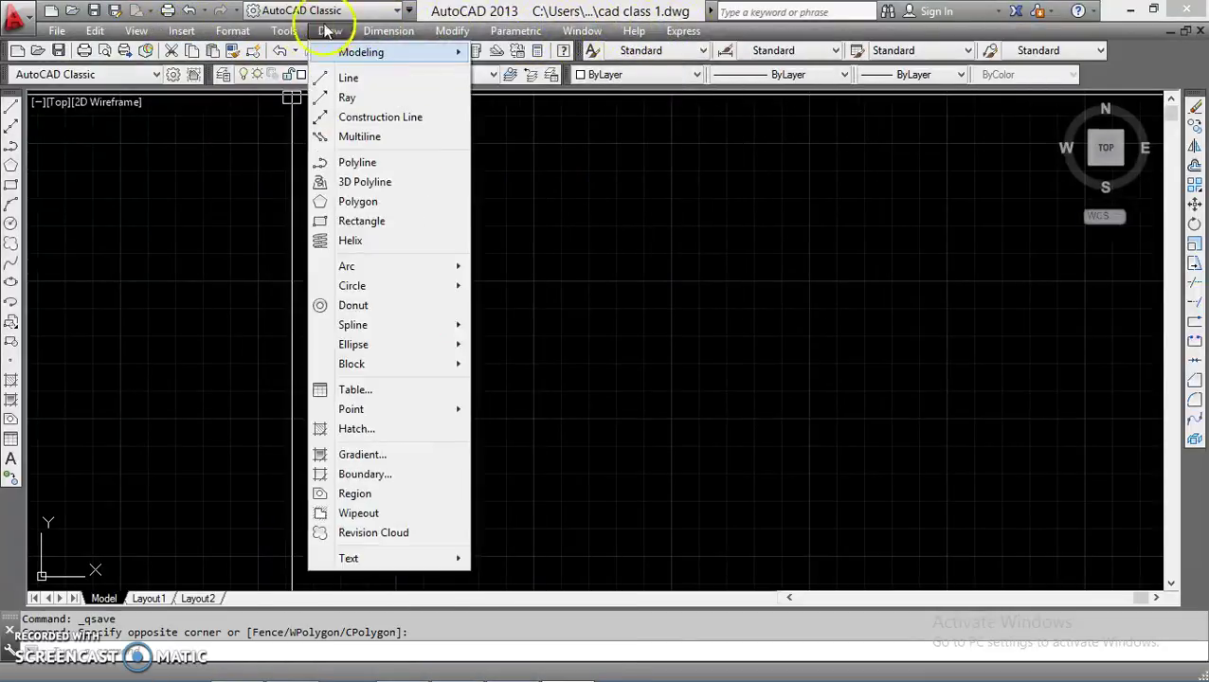
click(53, 32)
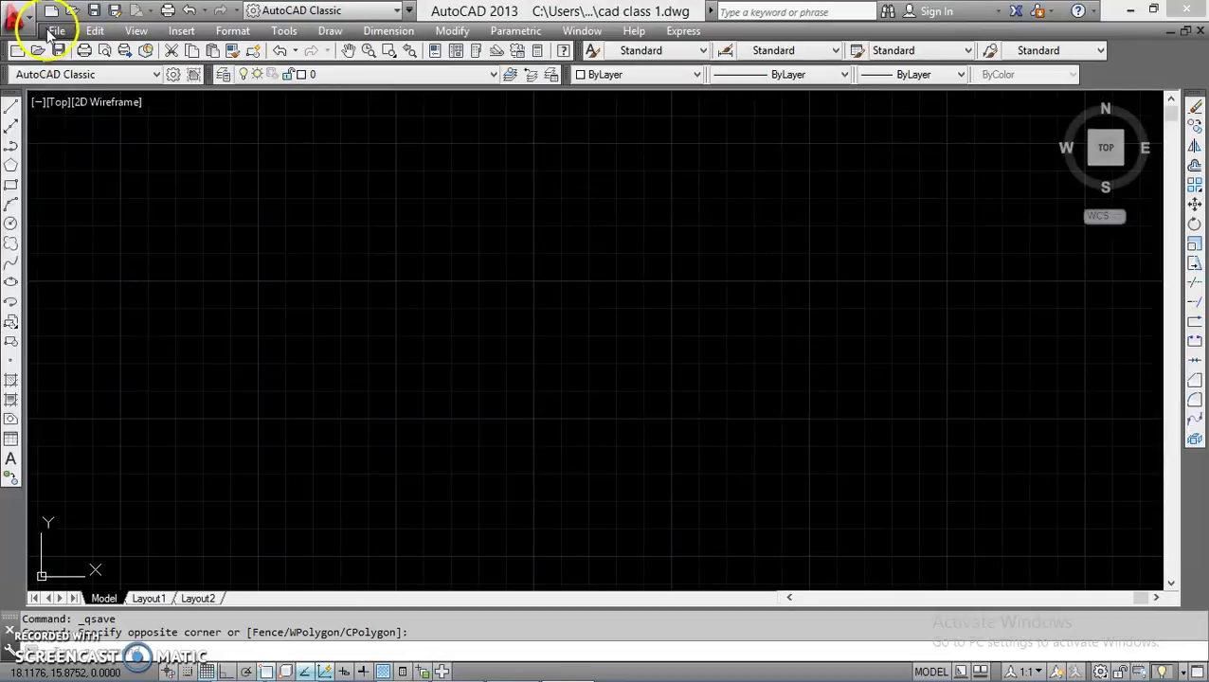
click(127, 203)
click(101, 202)
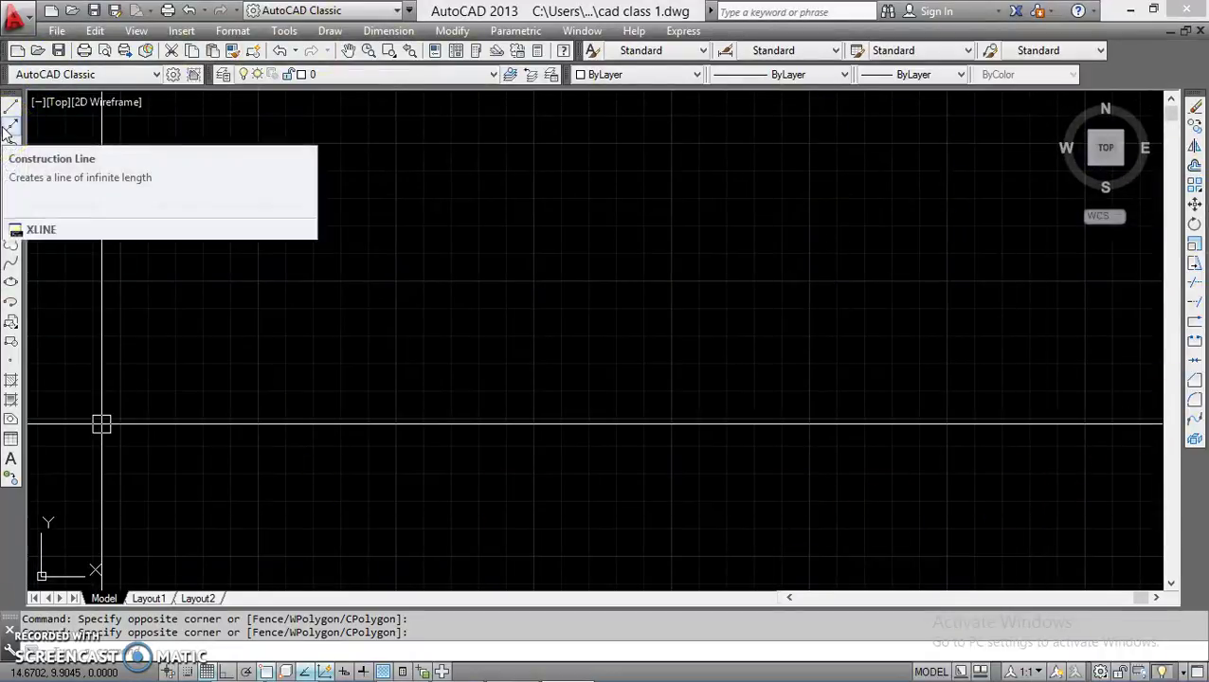
click(124, 124)
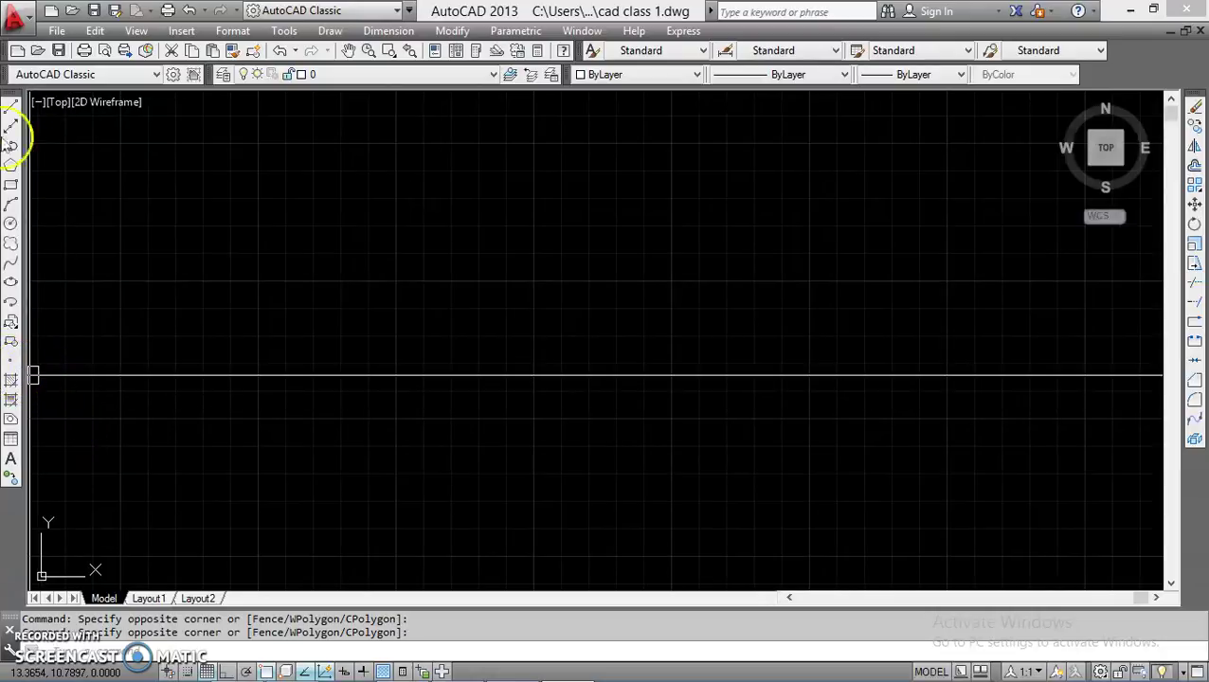
Float the Draw toolbar over the drawing area and dock it back vertically at its original edge
mouse_move(13, 103)
mouse_down()
mouse_move(496, 242)
mouse_move(455, 251)
mouse_move(432, 239)
mouse_move(464, 242)
mouse_move(461, 232)
mouse_up()
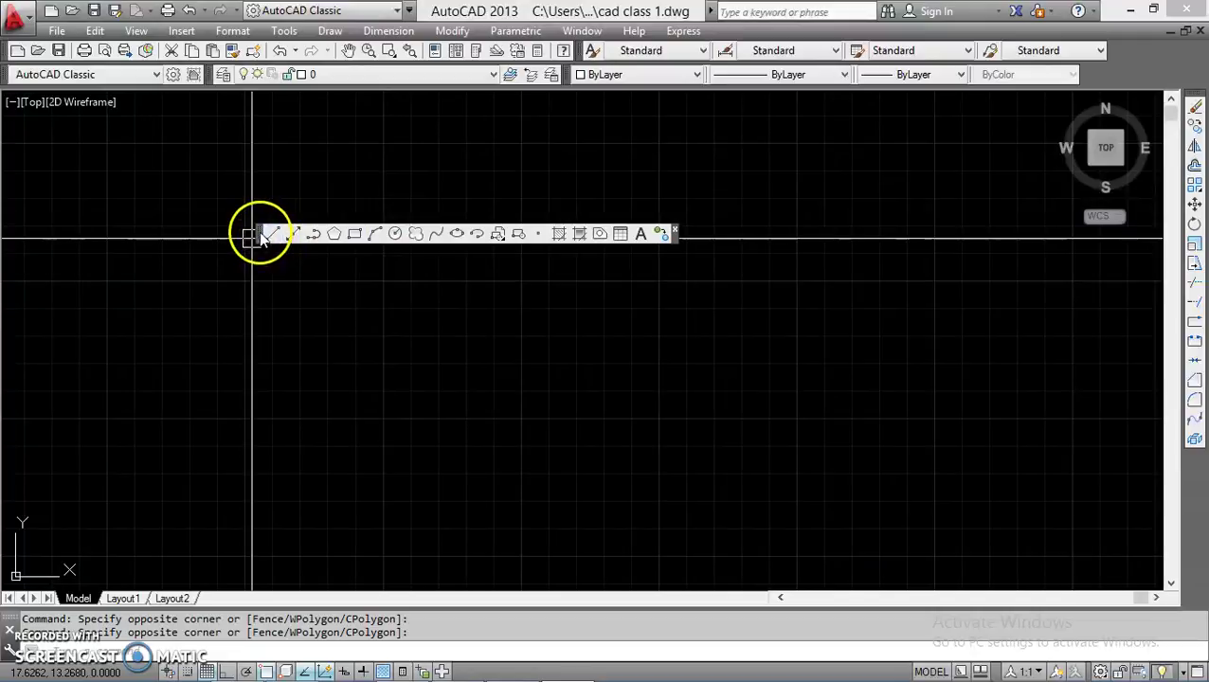
mouse_move(262, 239)
mouse_down()
mouse_move(315, 251)
mouse_move(333, 308)
mouse_move(311, 366)
mouse_move(208, 401)
mouse_move(140, 351)
mouse_move(157, 268)
mouse_move(193, 200)
mouse_move(300, 114)
mouse_up()
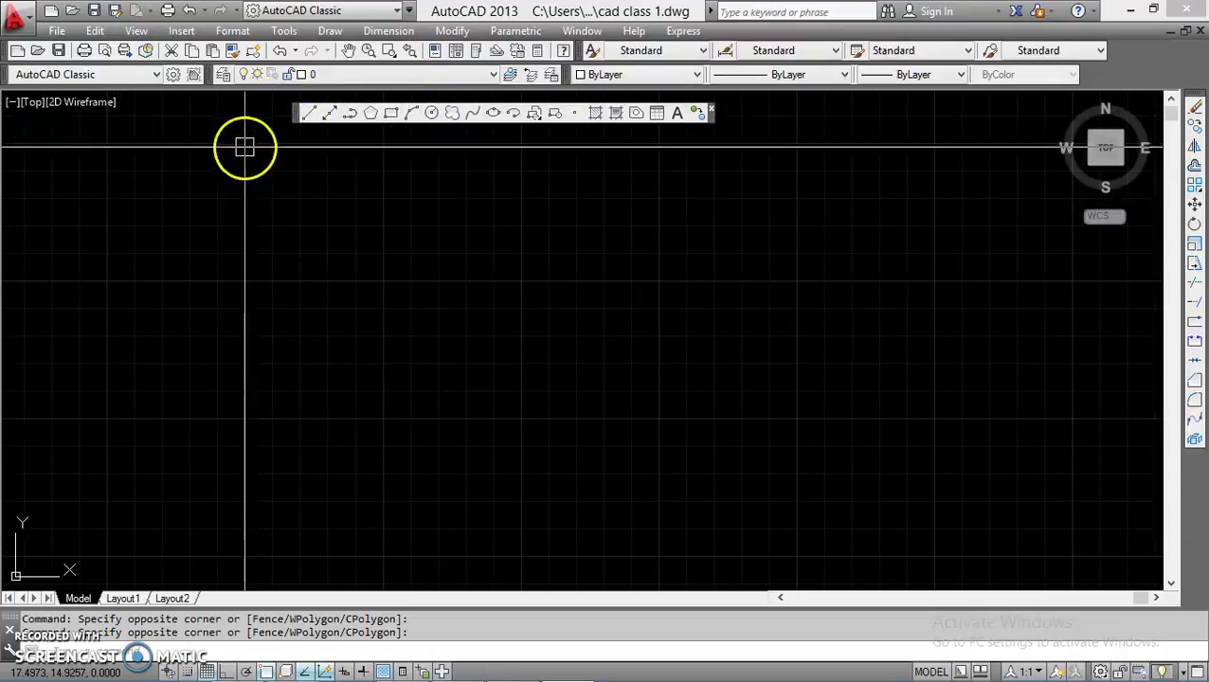
mouse_move(296, 118)
mouse_down()
mouse_move(89, 203)
mouse_move(7, 220)
mouse_move(13, 288)
mouse_up()
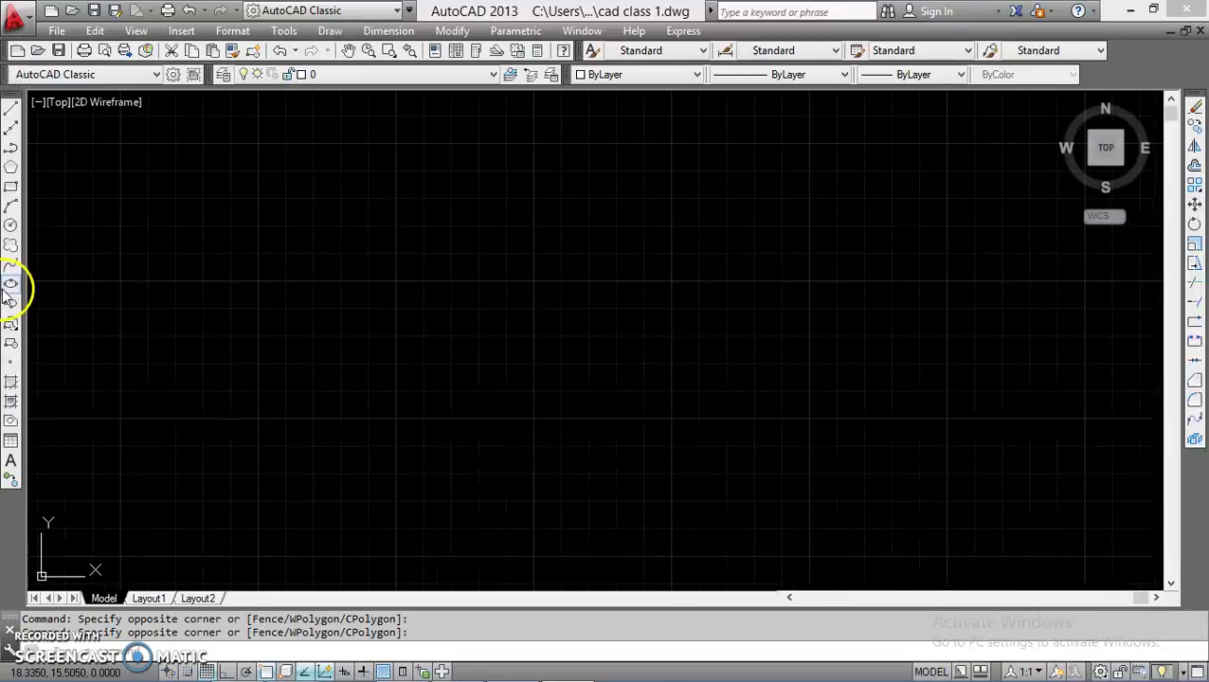
Undock the Draw toolbar into the drawing area and close it
mouse_move(13, 98)
mouse_down()
mouse_move(206, 140)
mouse_move(378, 156)
mouse_up()
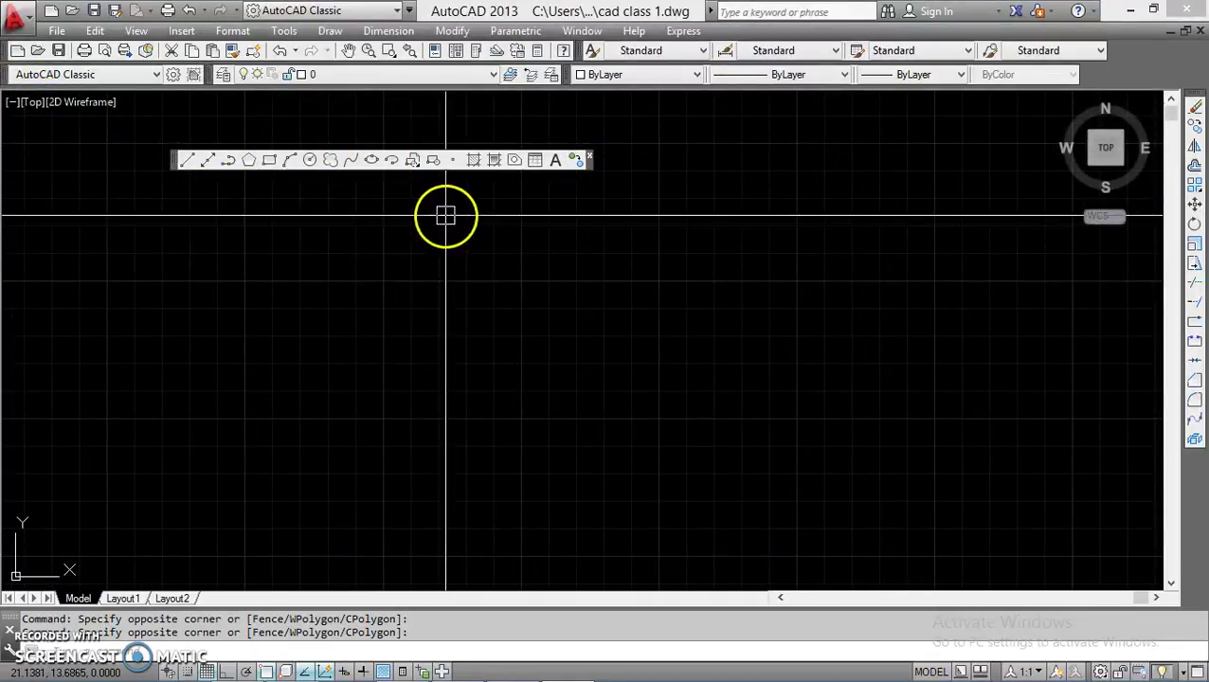
click(589, 159)
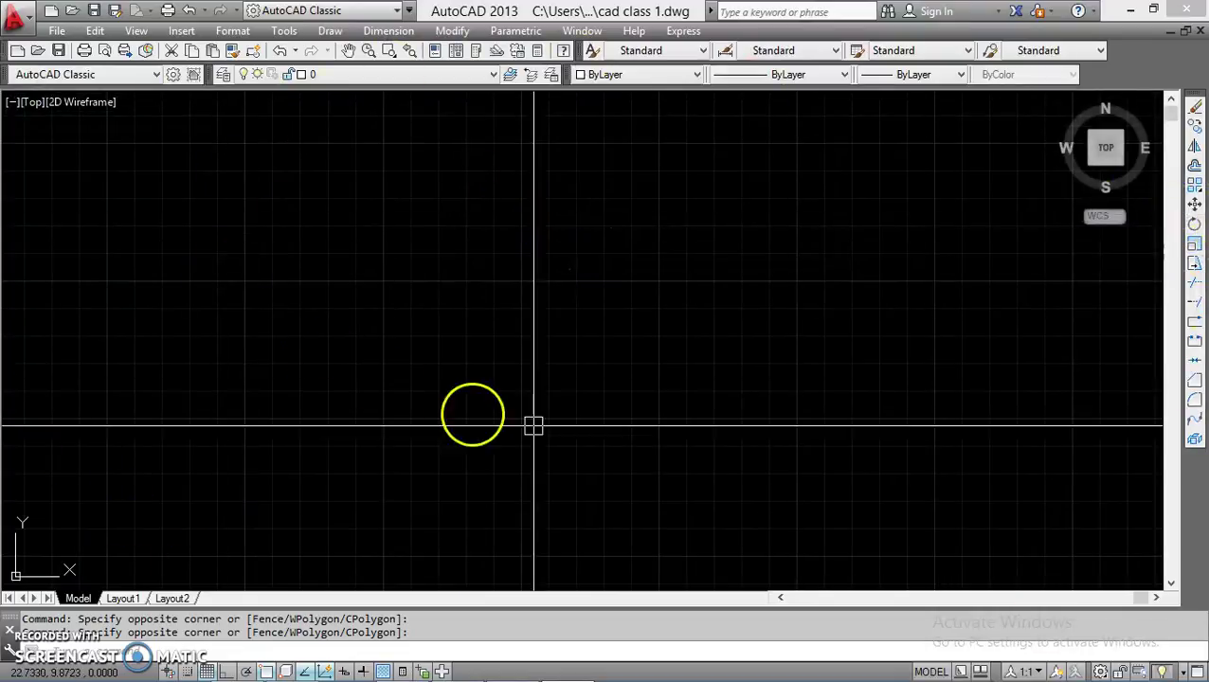
Hide the Layers toolbar and turn it back on
right_click(1193, 155)
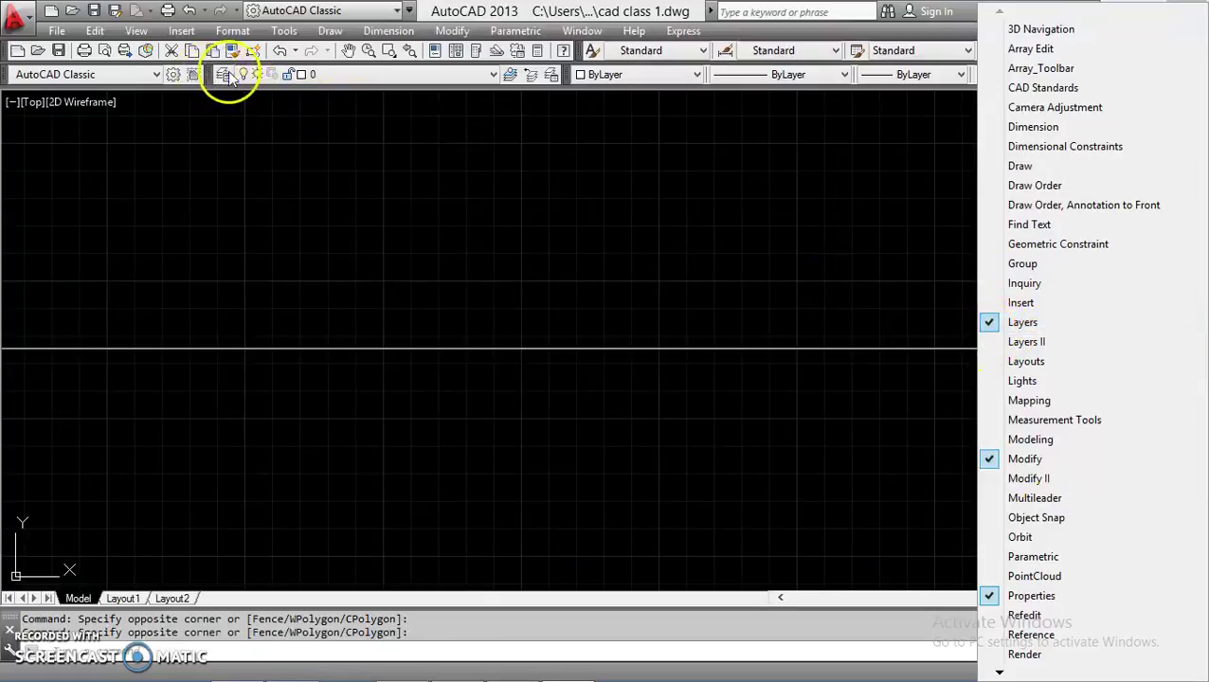
click(988, 320)
right_click(1195, 189)
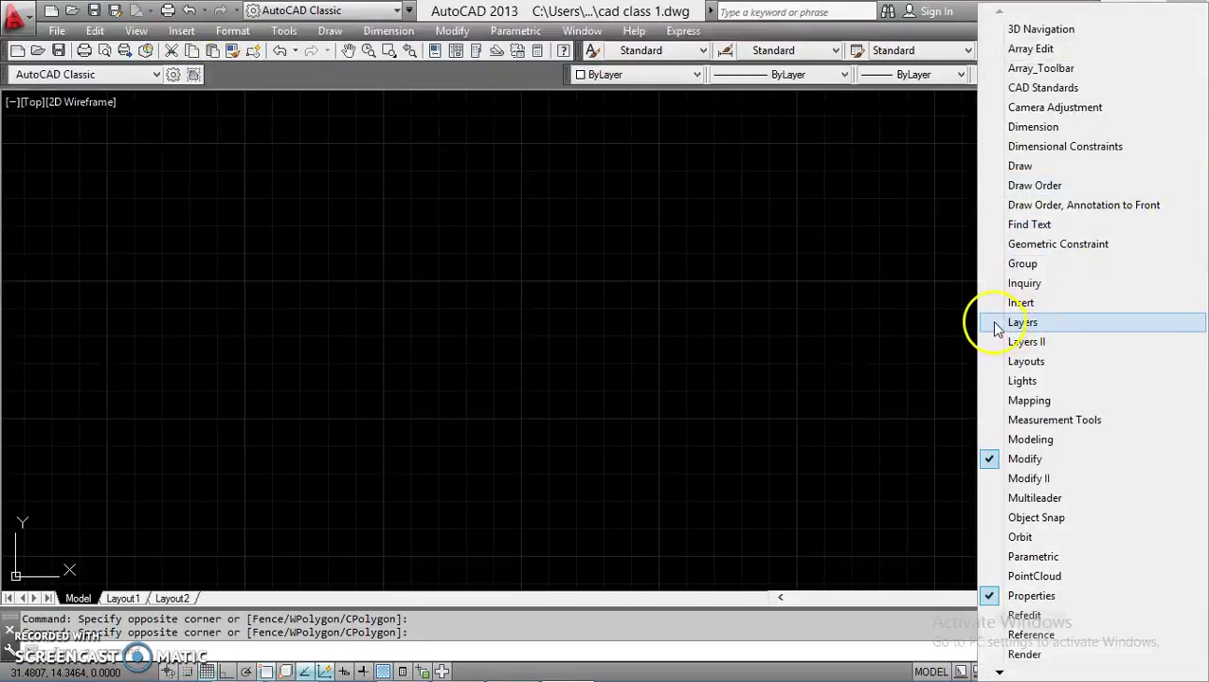
click(1021, 322)
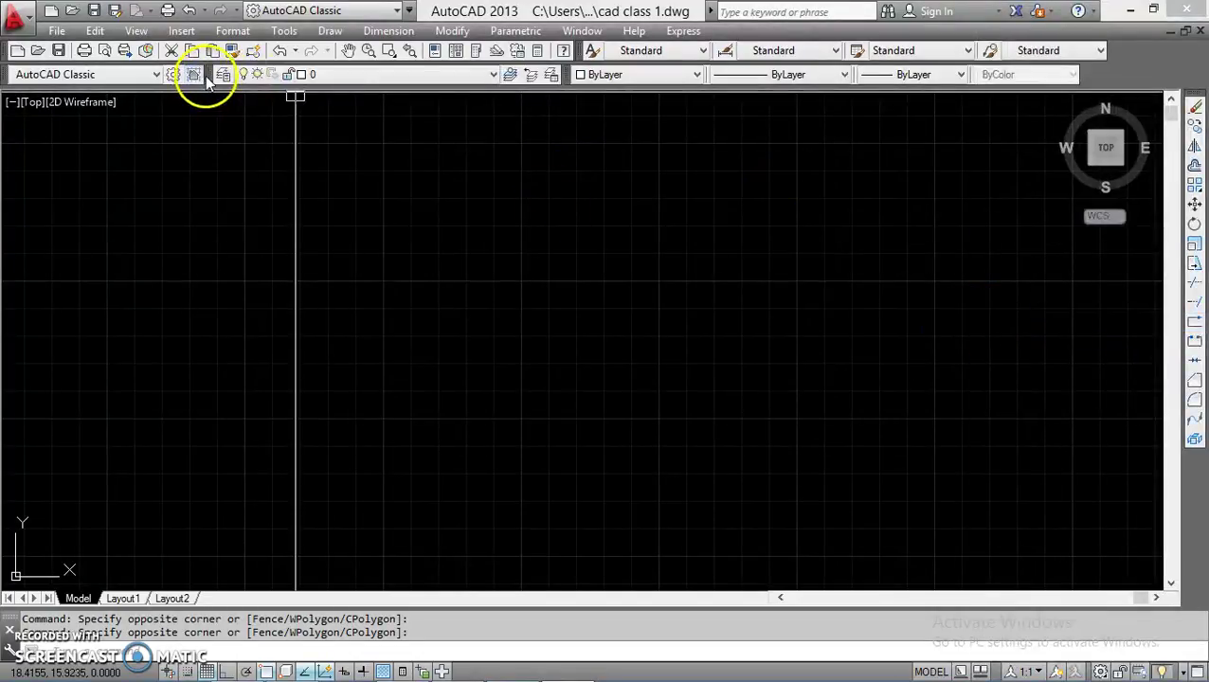
Turn the Draw toolbar back on and dock it vertically beside the drawing area, opposite the Modify toolbar
right_click(1194, 195)
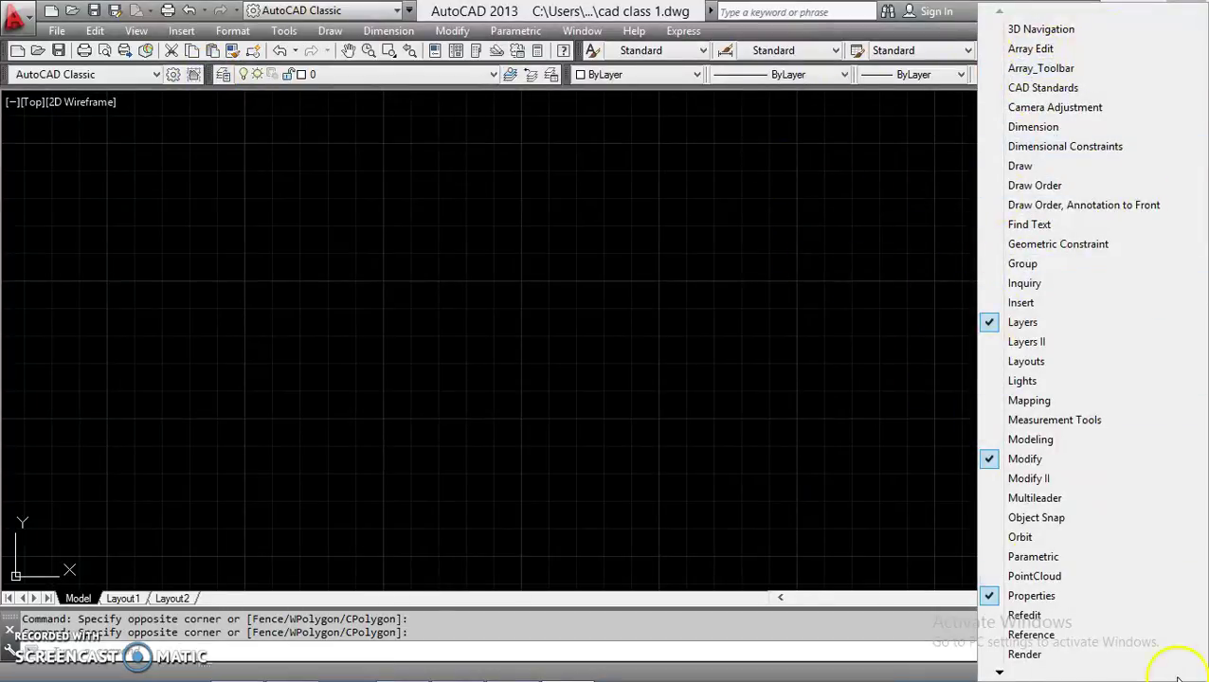
click(992, 171)
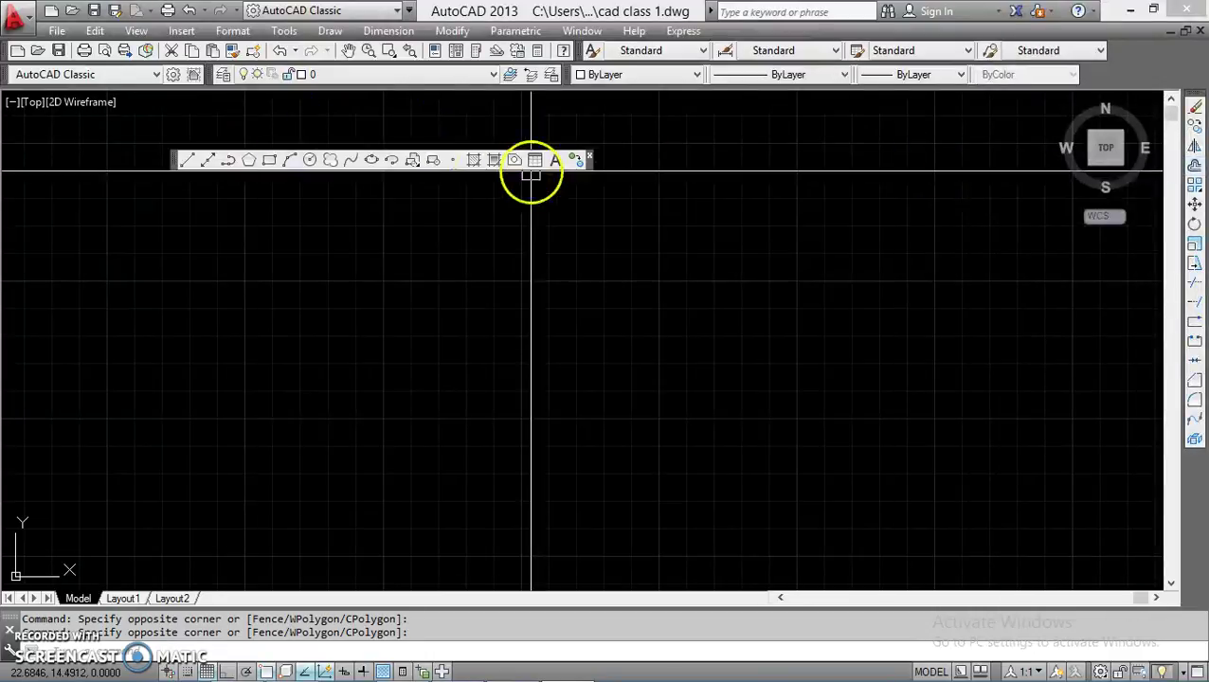
mouse_move(176, 166)
mouse_down()
mouse_move(8, 244)
mouse_move(5, 296)
mouse_up()
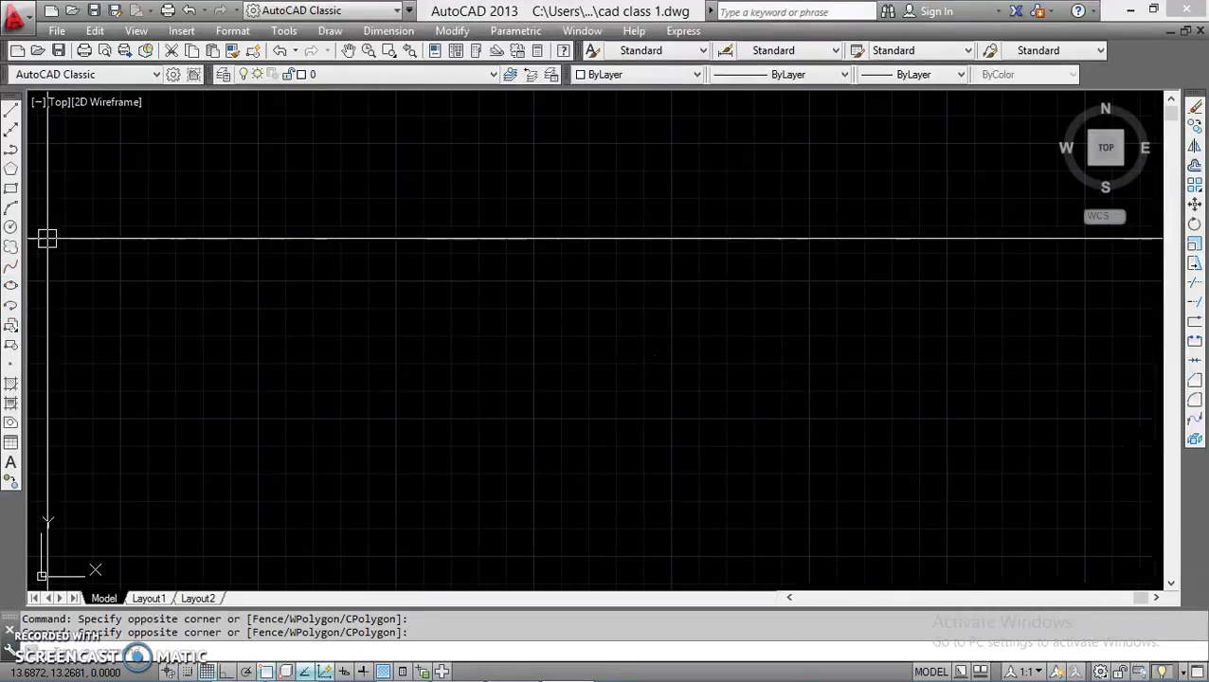
drag(14, 102, 19, 104)
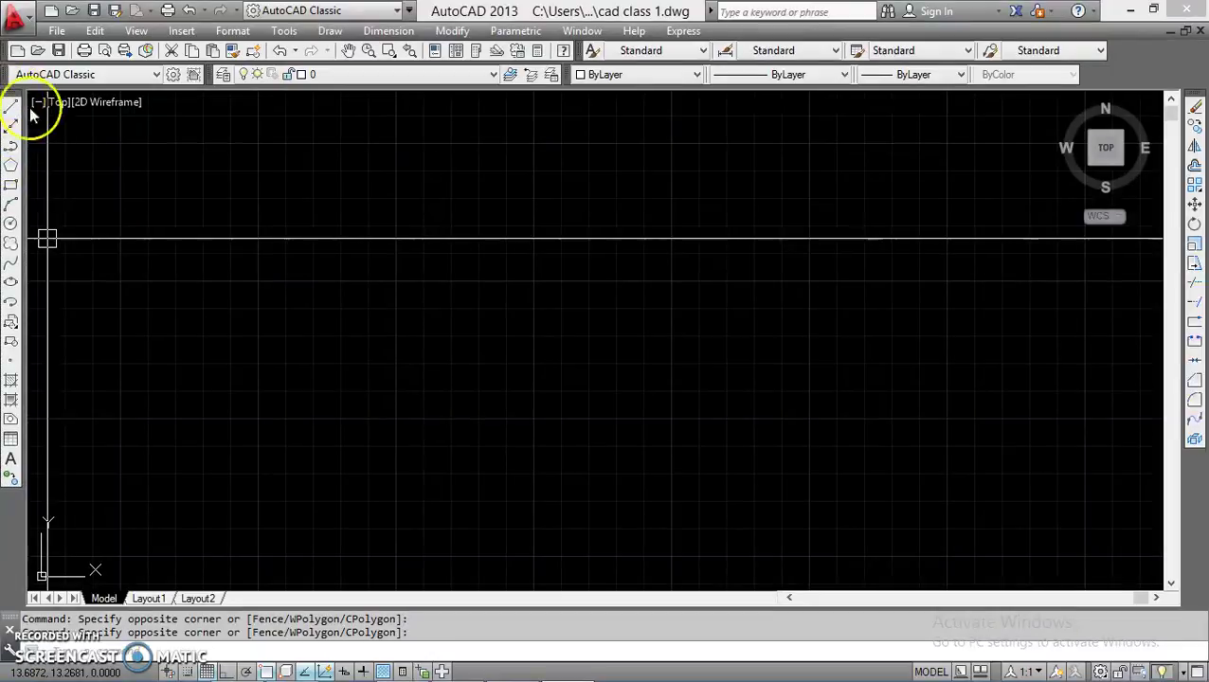
right_click(1193, 138)
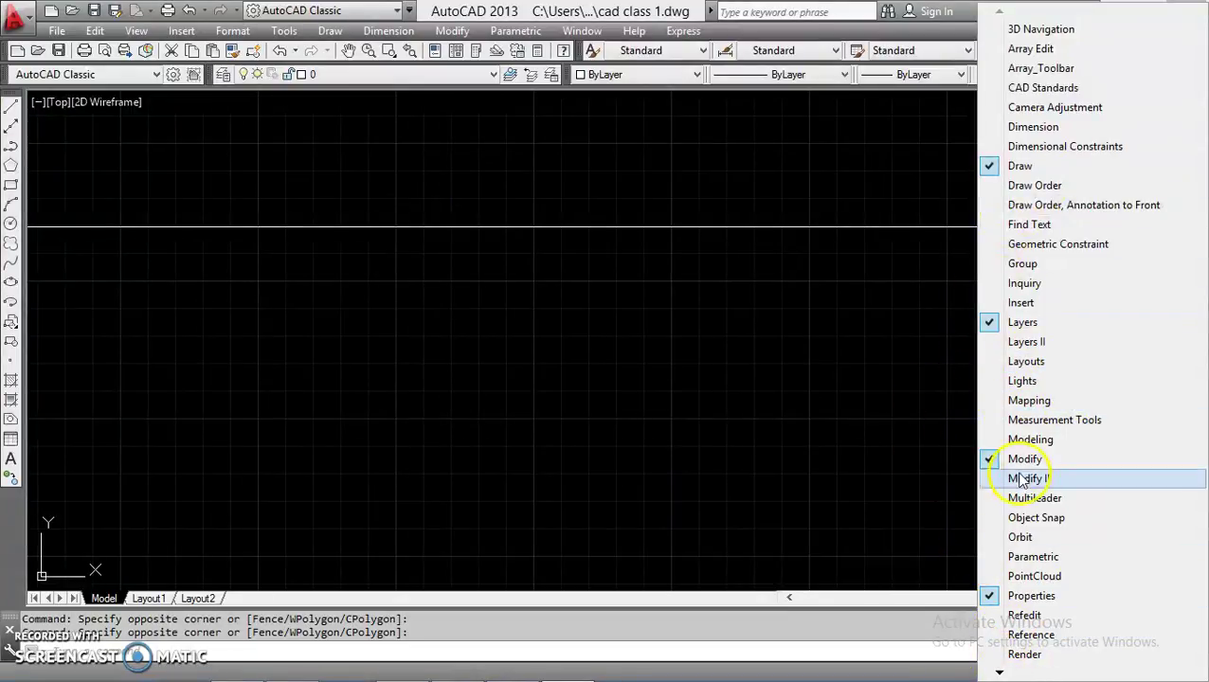
mouse_move(998, 671)
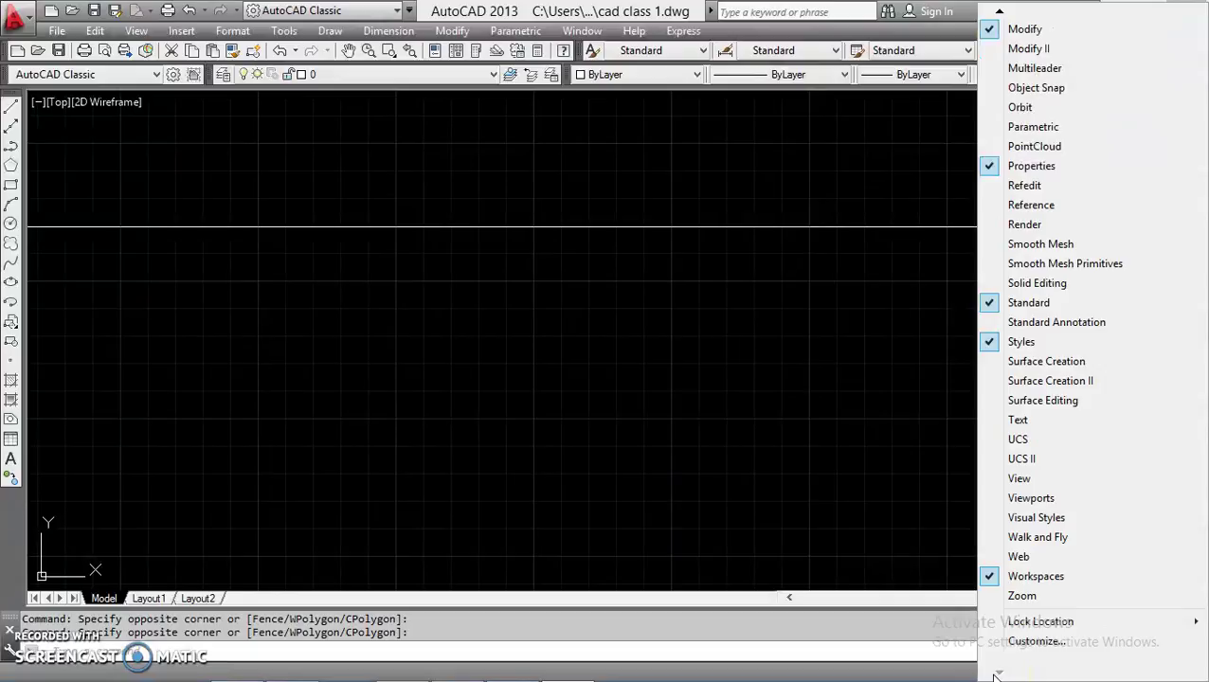
mouse_move(1000, 14)
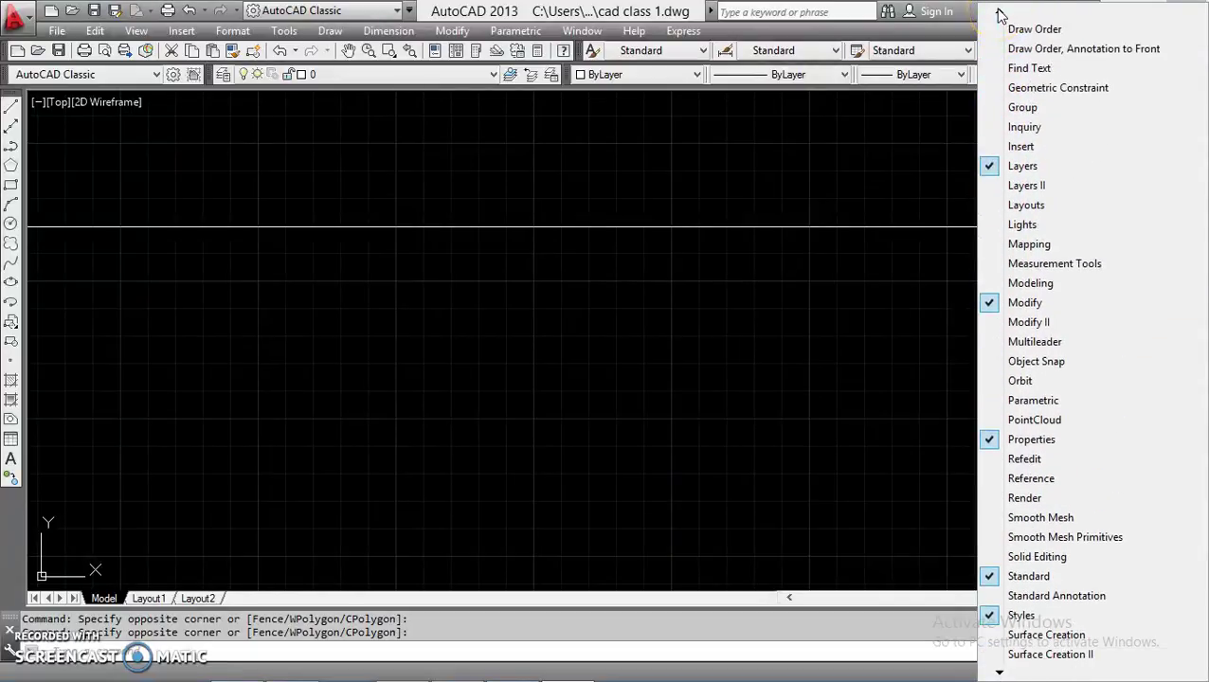
click(822, 165)
click(716, 153)
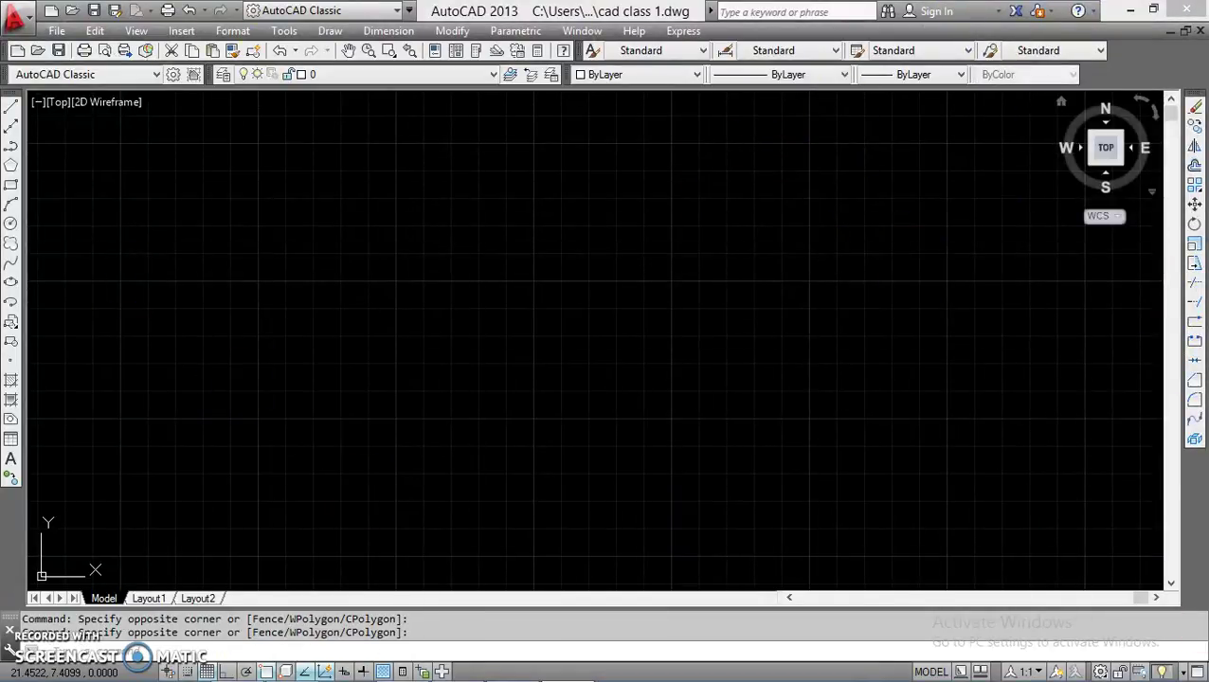
click(48, 128)
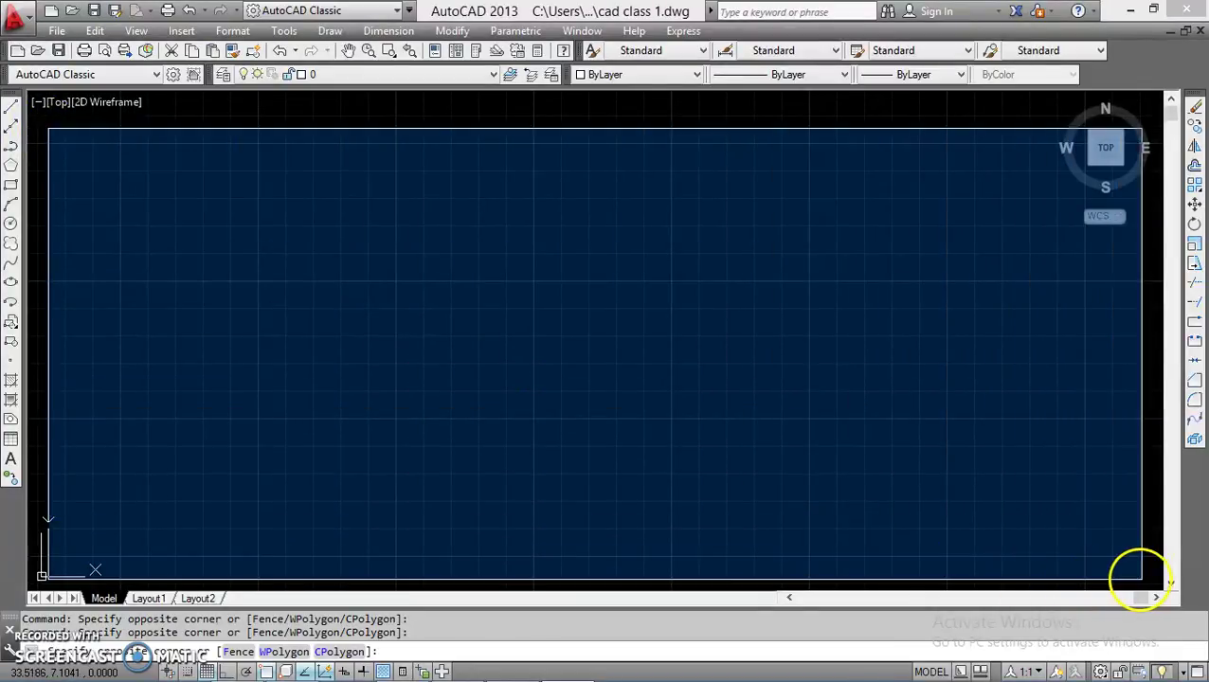
click(1142, 578)
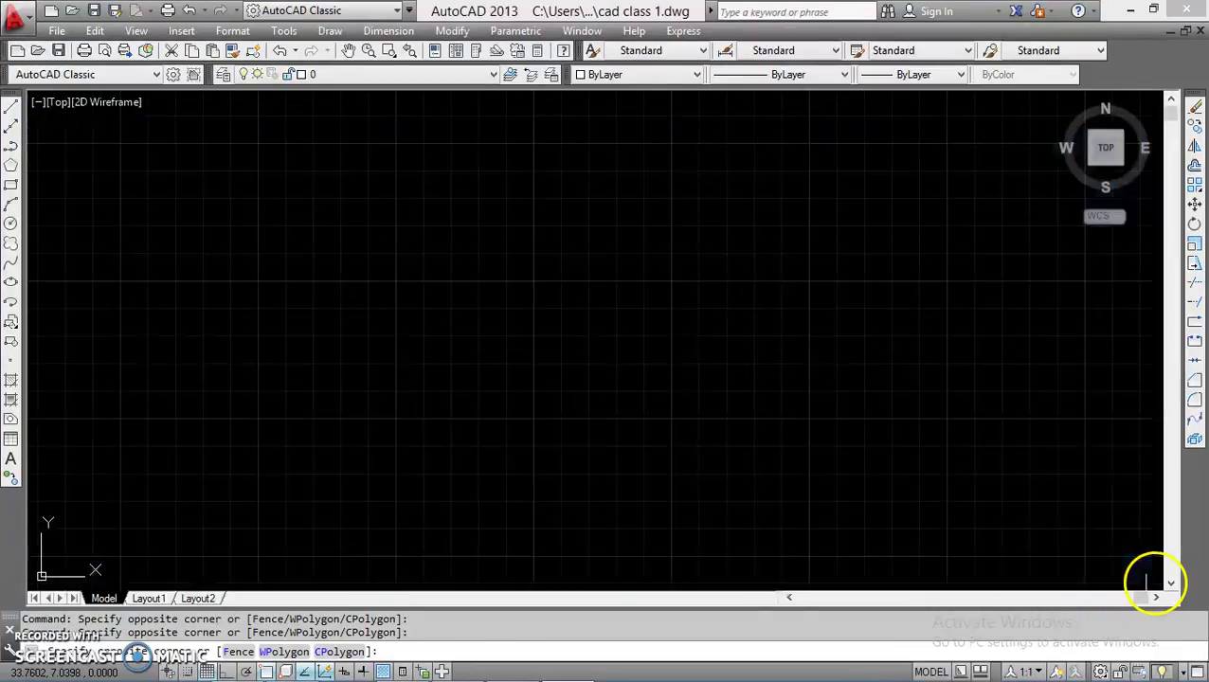
click(50, 129)
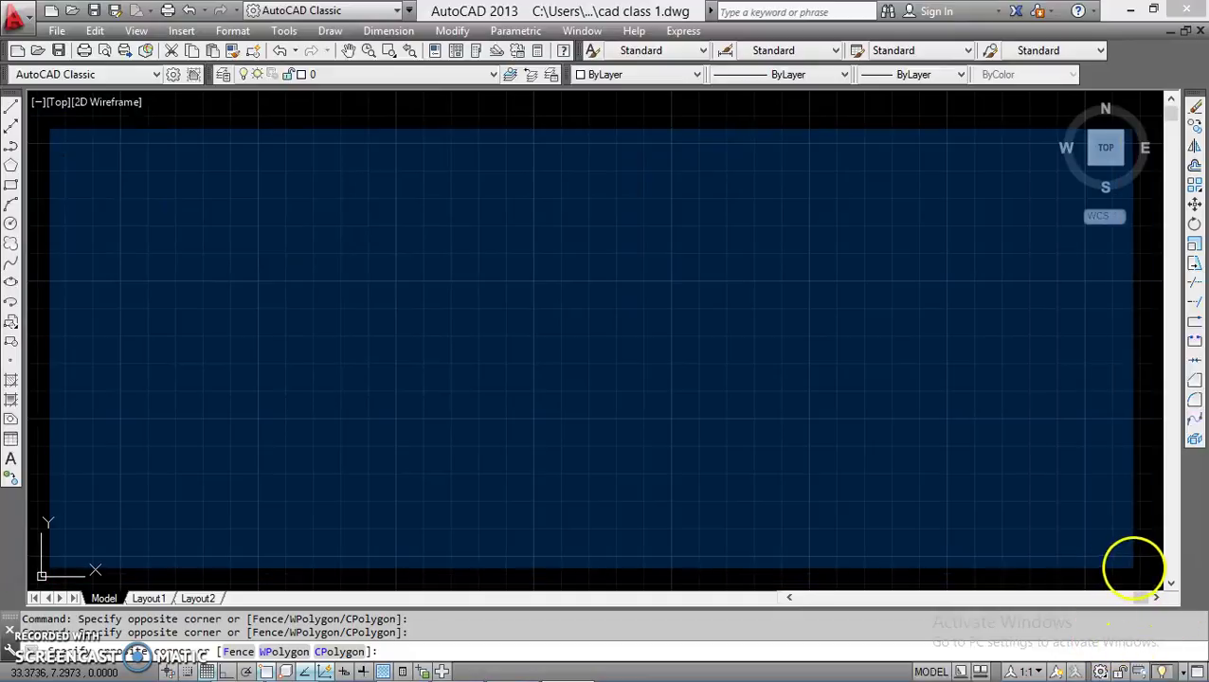
click(1133, 568)
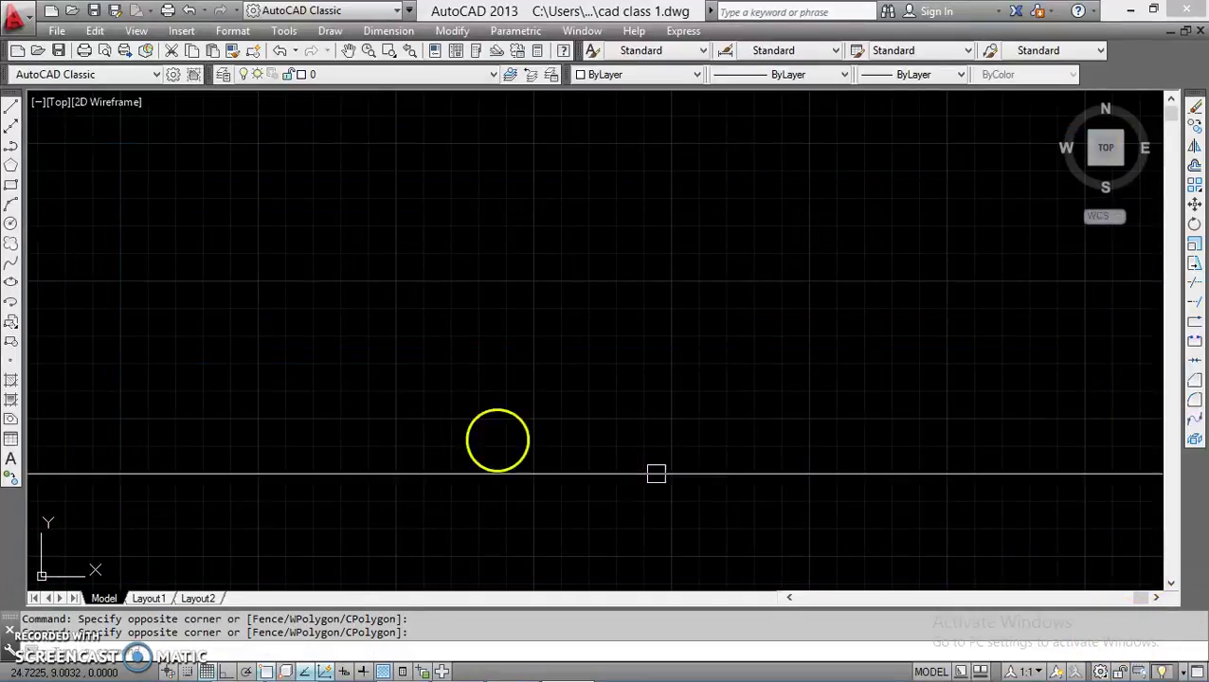
click(66, 124)
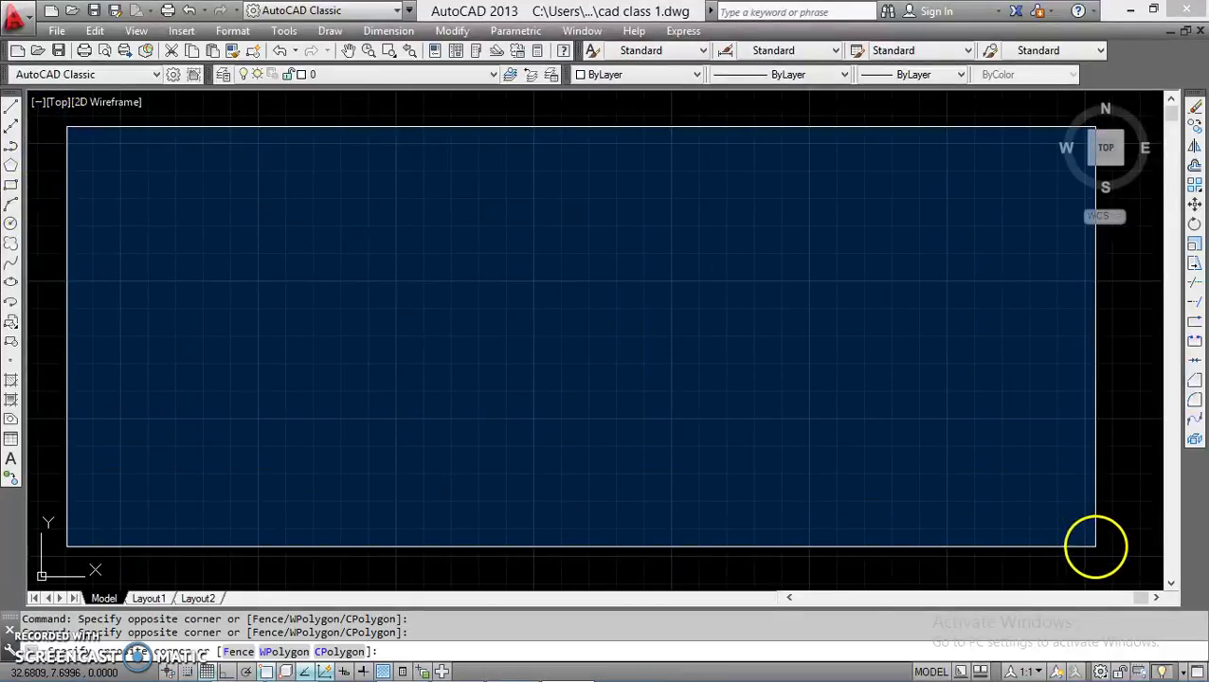
click(1100, 552)
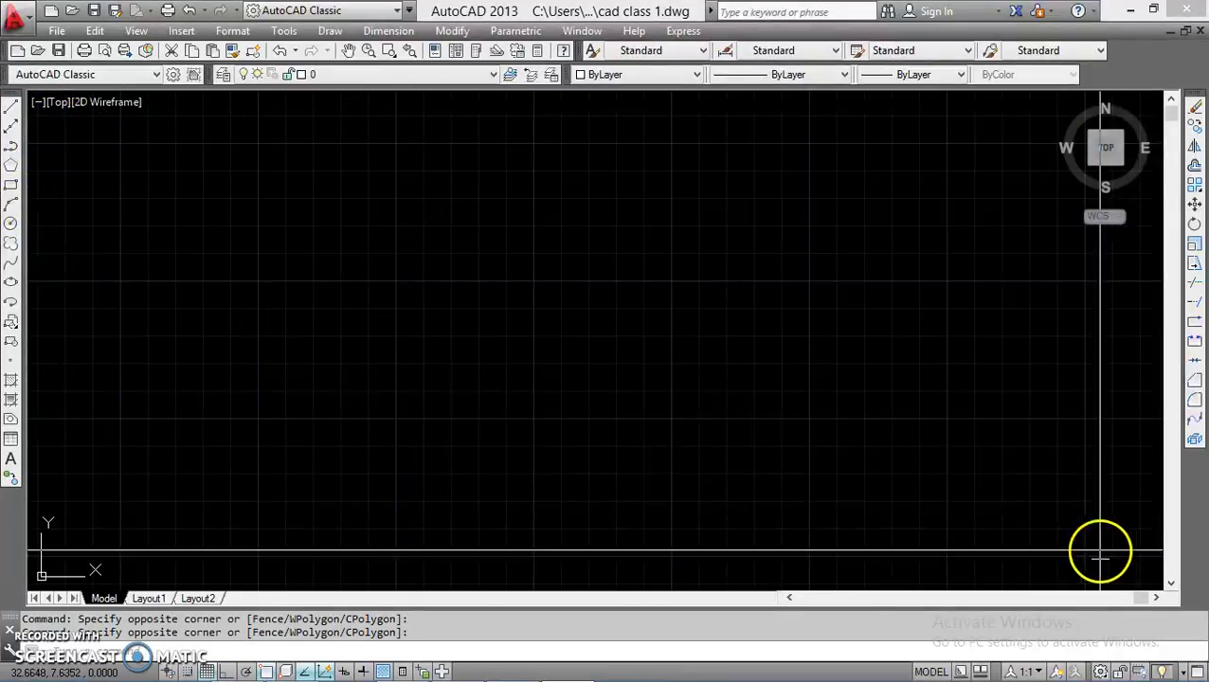
click(73, 129)
click(1026, 512)
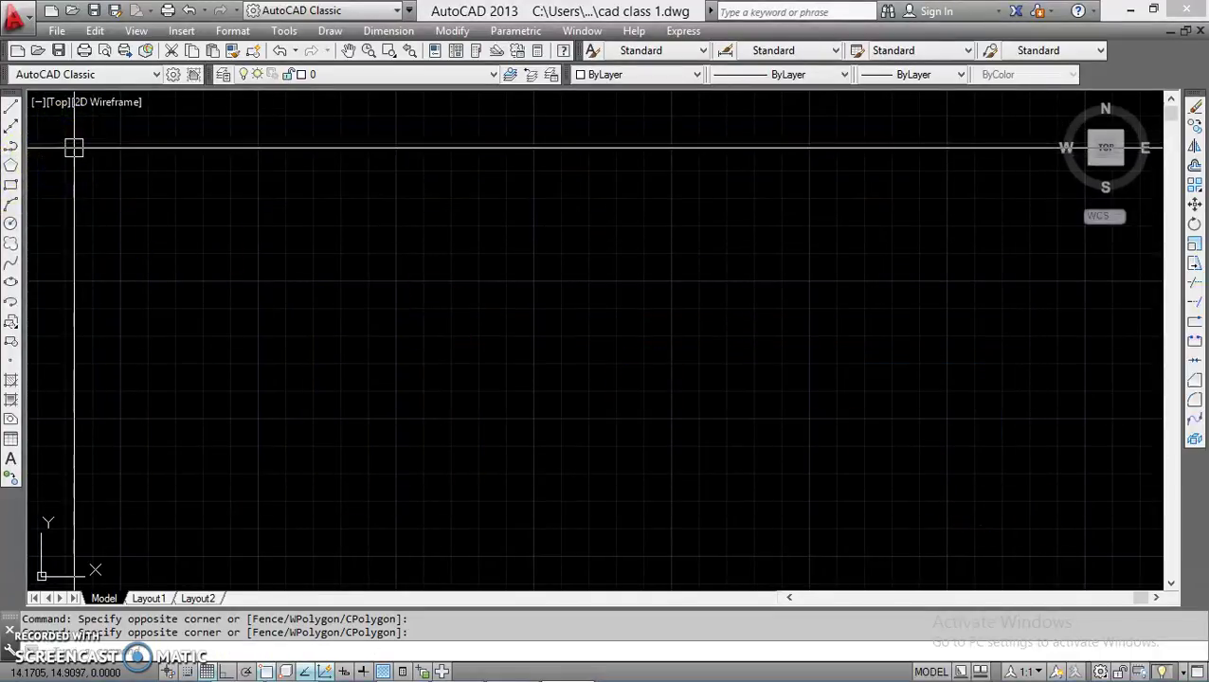
drag(92, 141, 1087, 533)
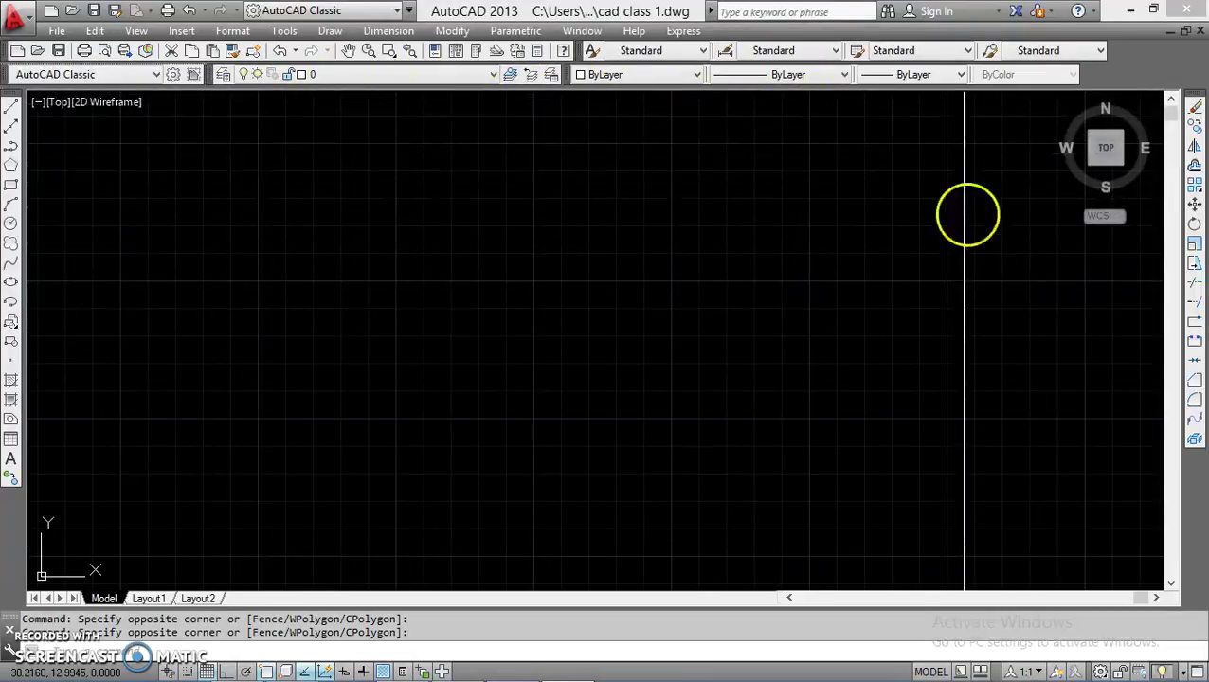
Switch the workspace from AutoCAD Classic to 3D Modeling
click(154, 74)
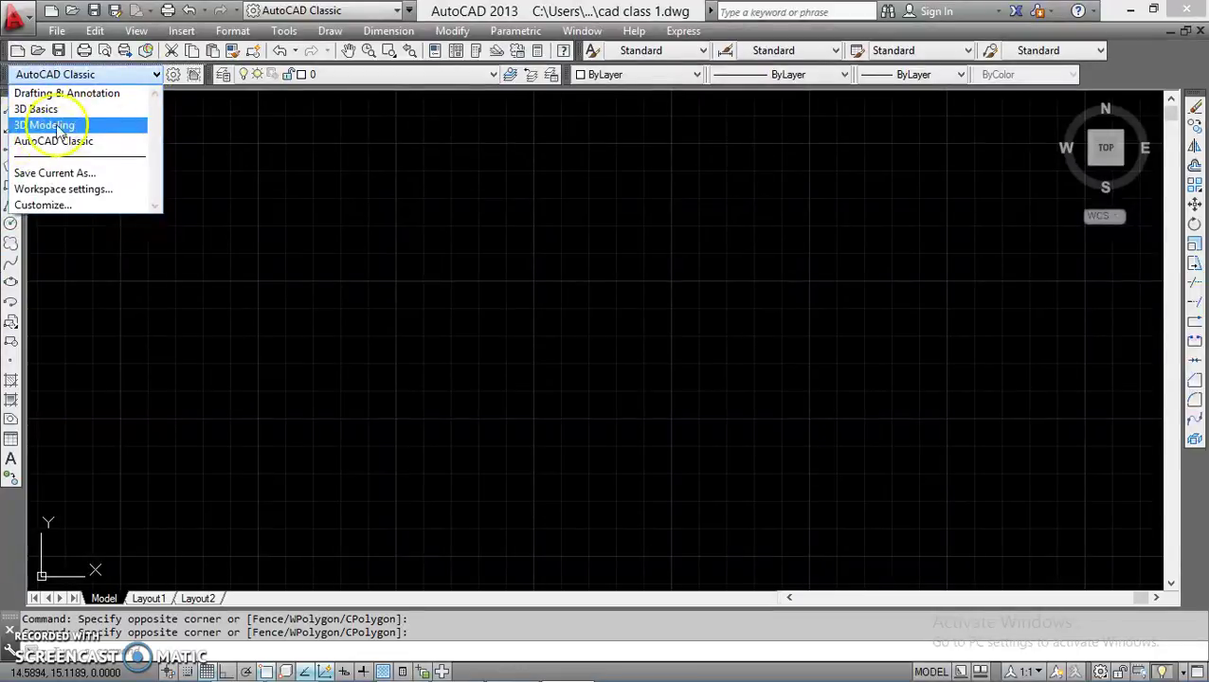
click(43, 76)
click(43, 75)
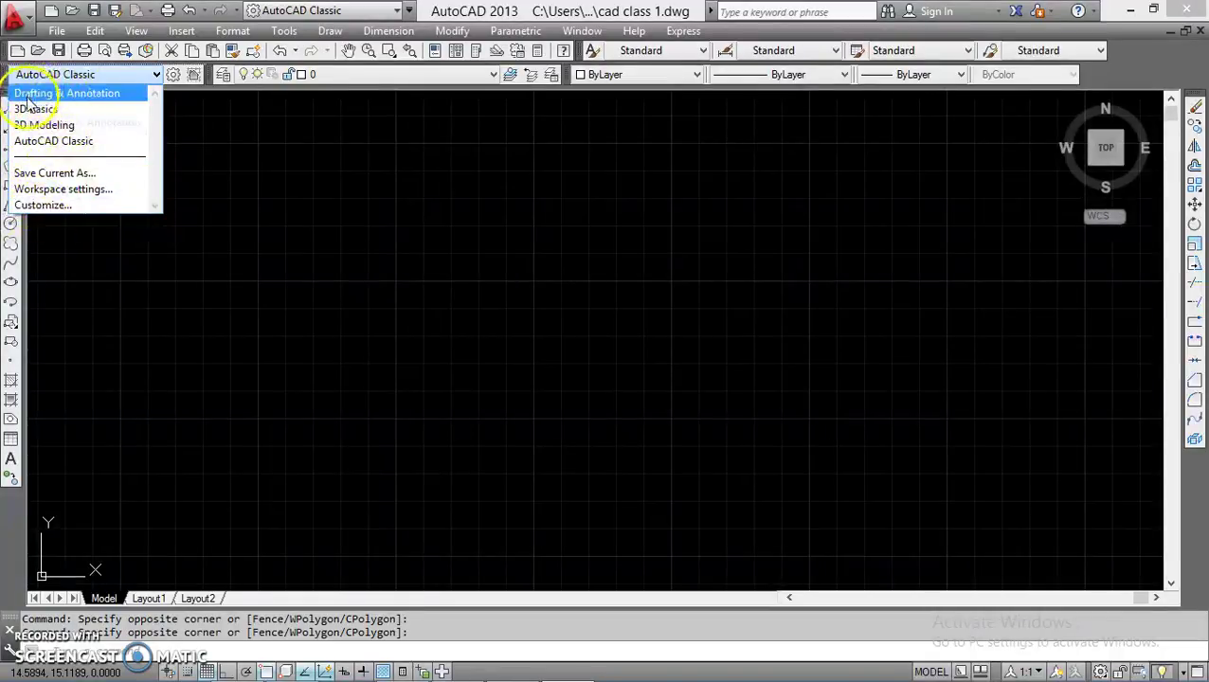
click(45, 124)
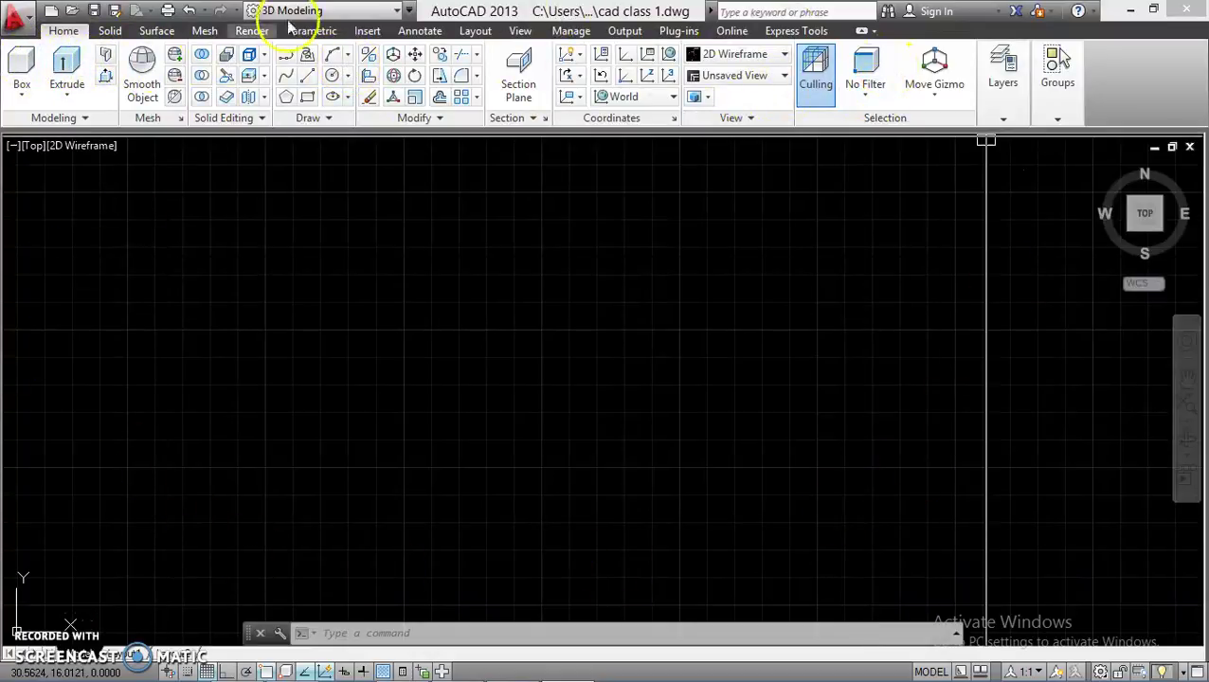
Return to the AutoCAD Classic workspace and close the floating mesh toolbar and the Tool Palettes window
click(353, 13)
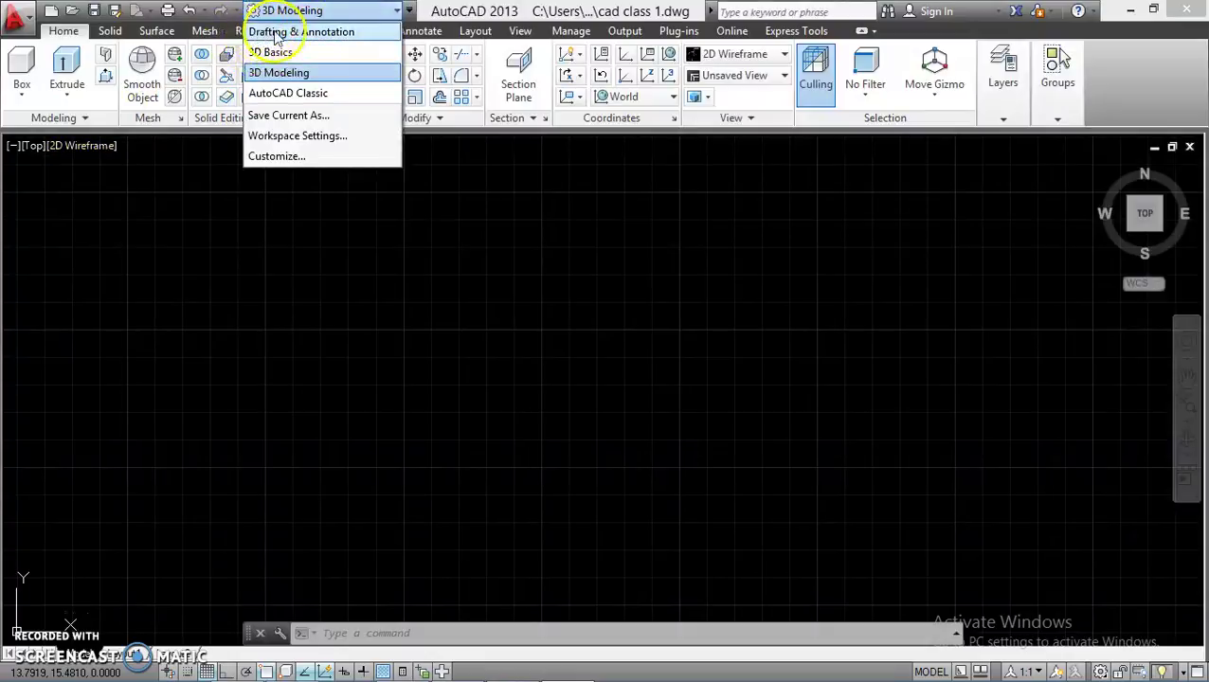
click(284, 92)
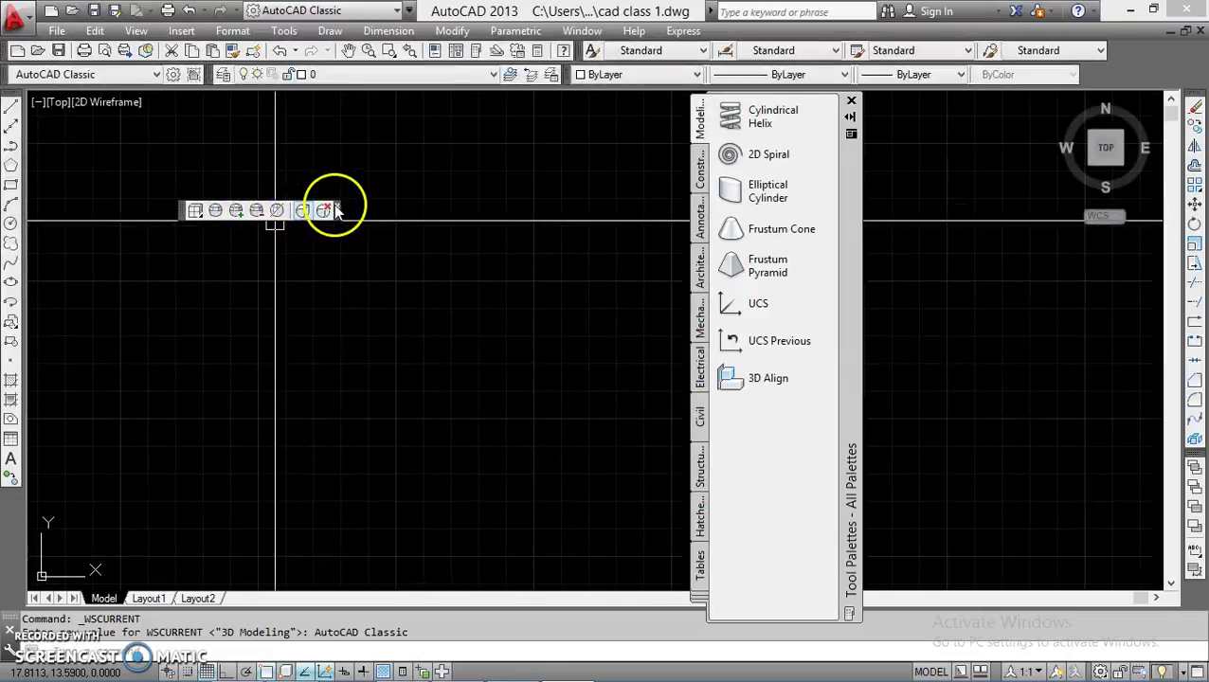
click(336, 205)
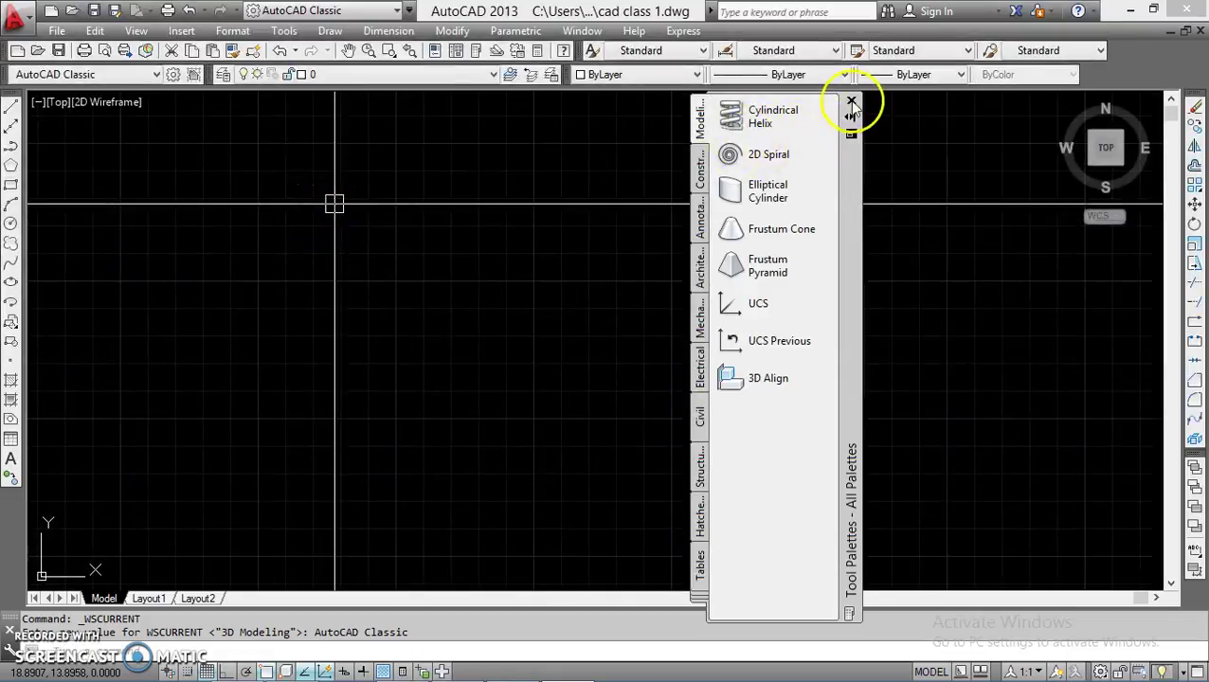
key(ctrl+3)
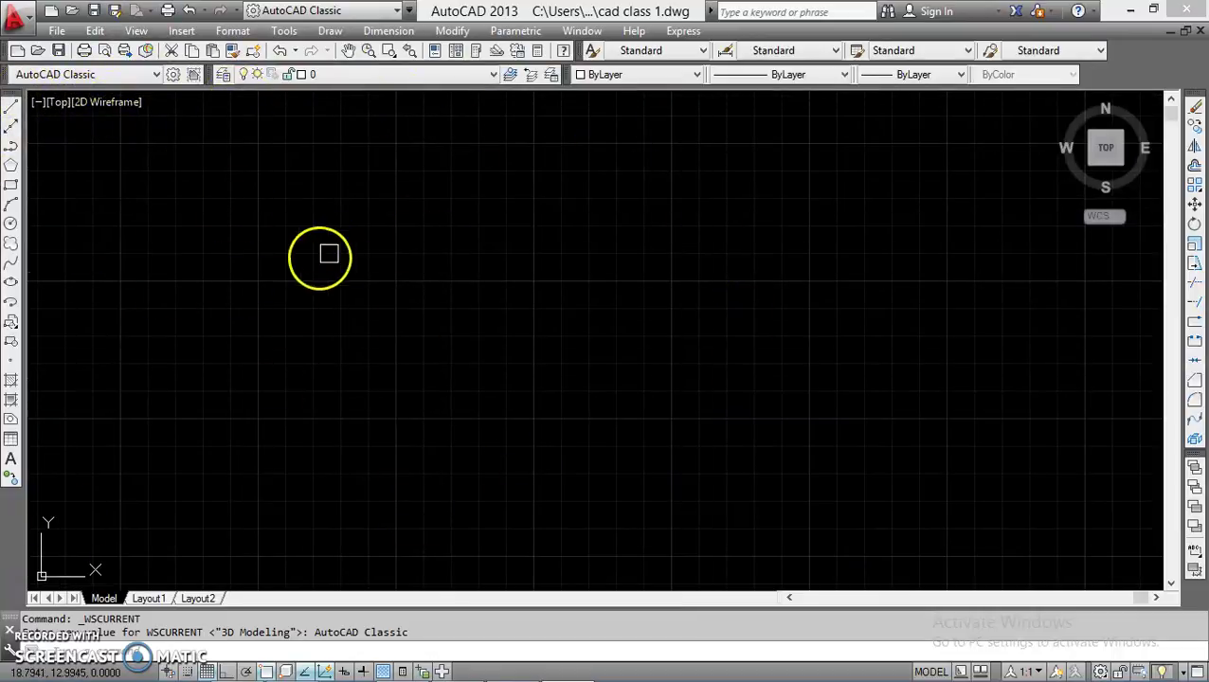
scroll(333, 251, up, 2)
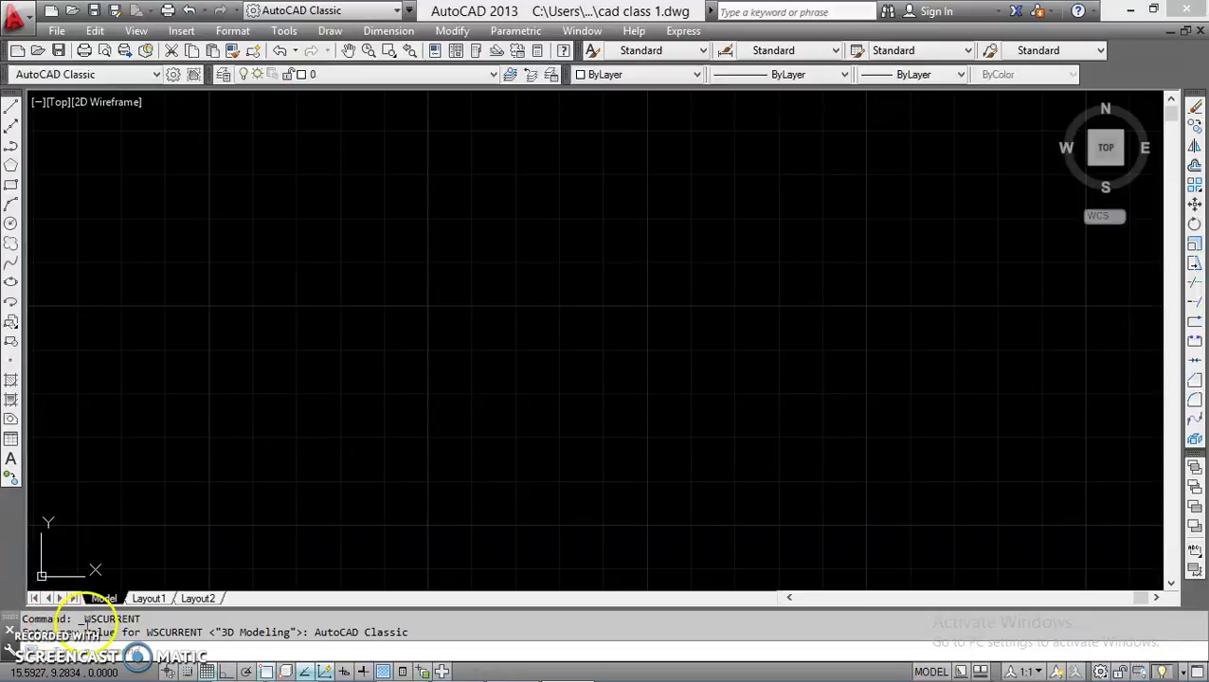
key(Escape)
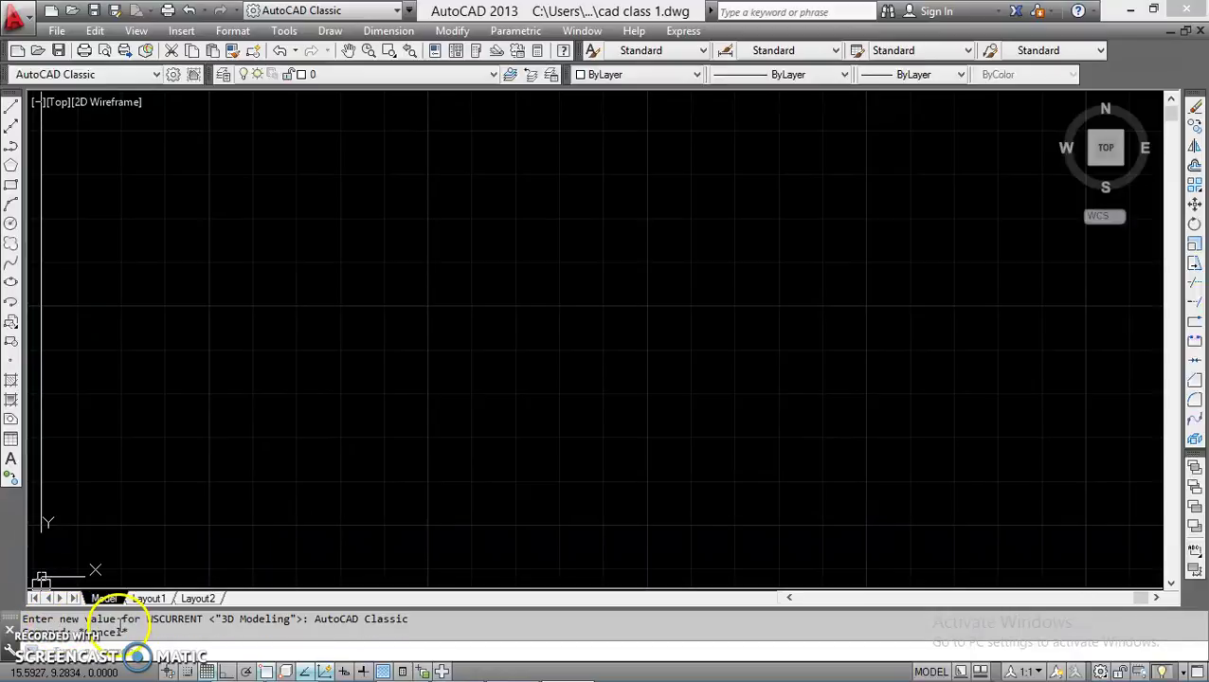
click(170, 364)
key(Escape)
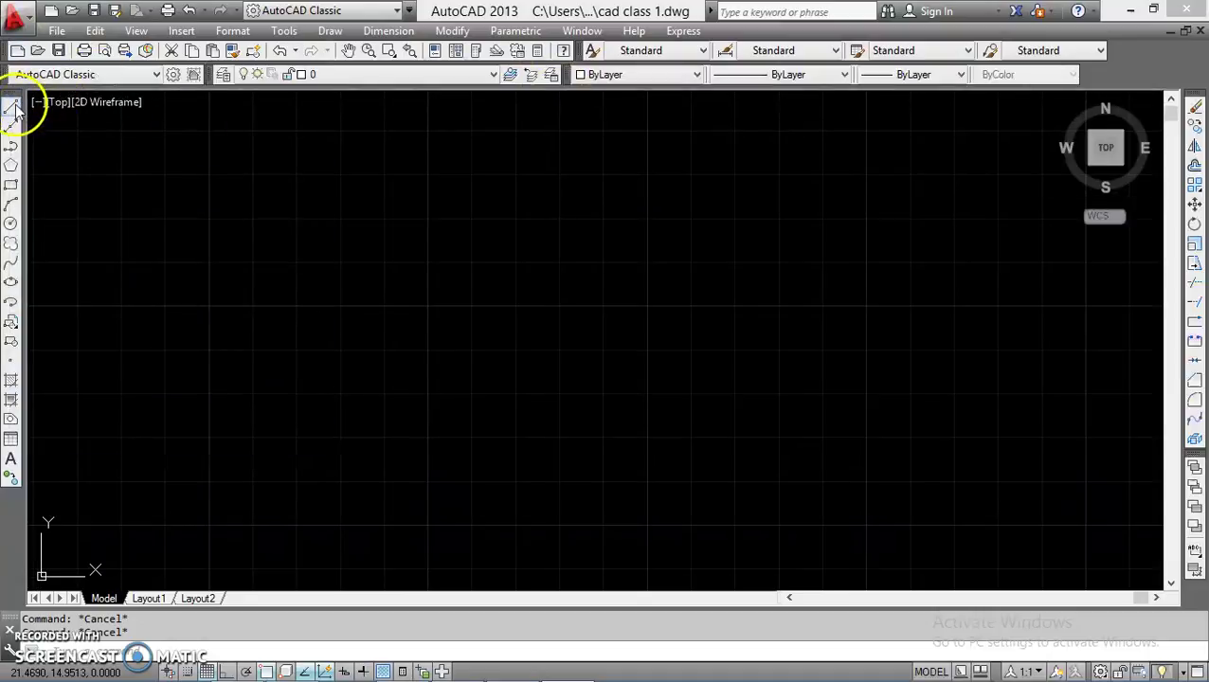
Draw three connected lines in the empty drawing area, the first about 4.8 units long and rising at about 12°
click(13, 110)
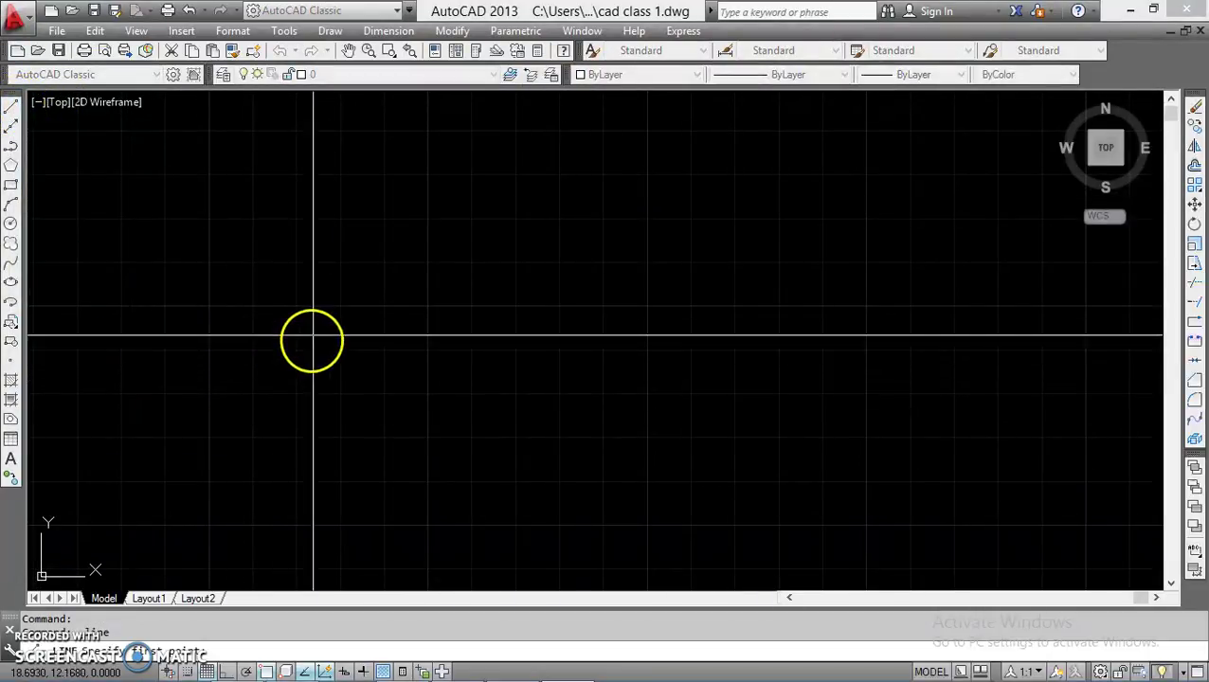
click(282, 263)
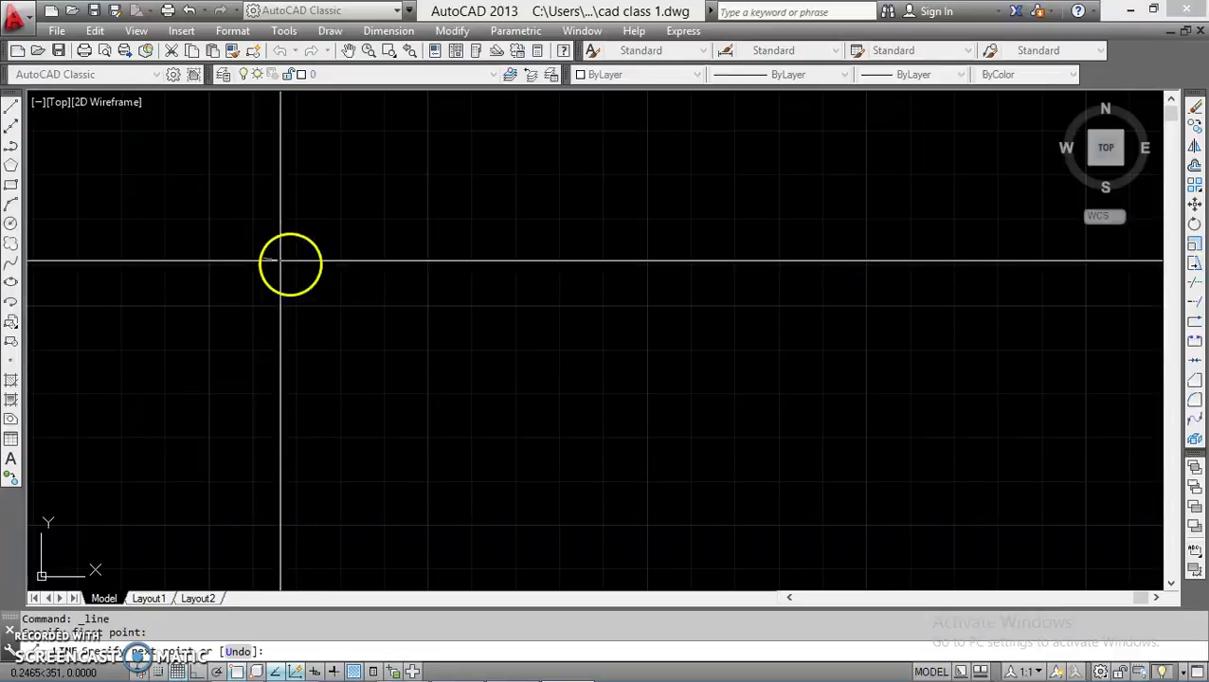
click(676, 173)
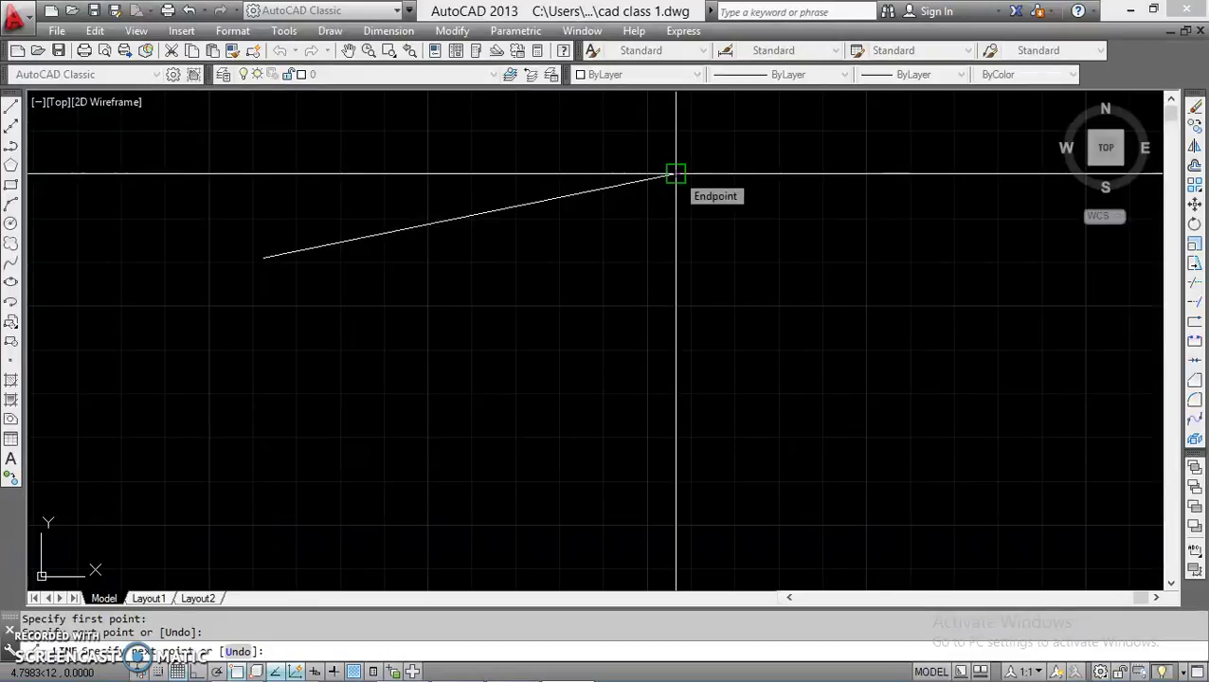
click(675, 333)
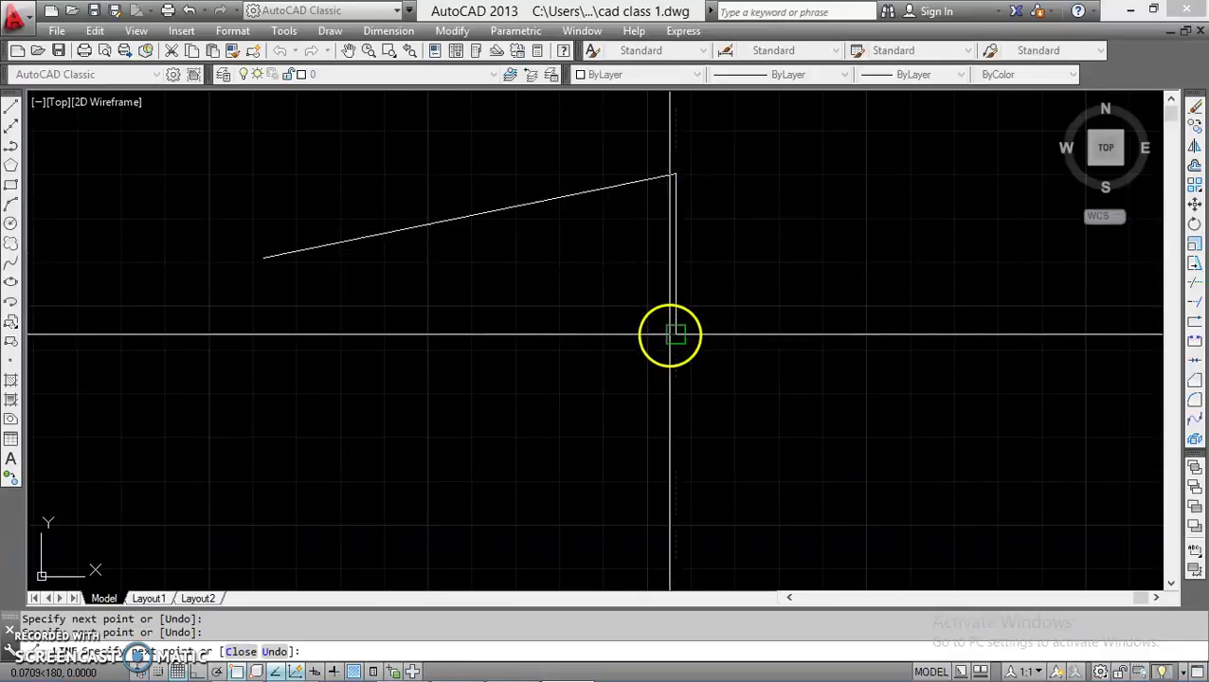
click(410, 386)
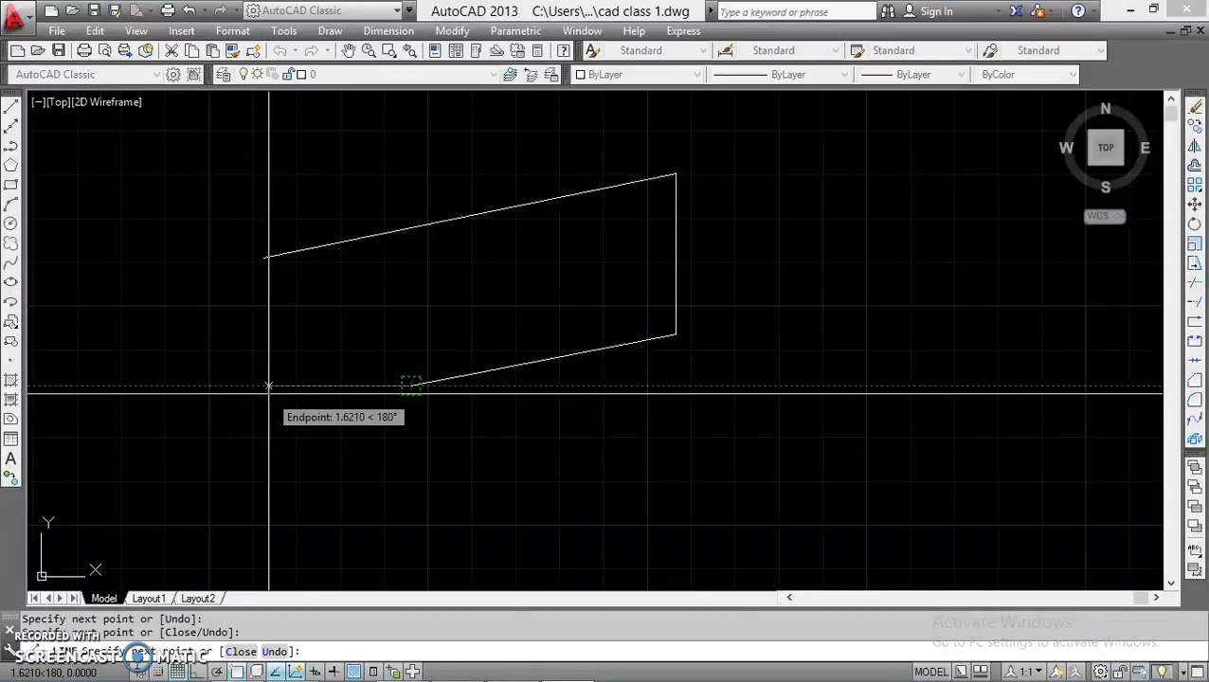
Undo the last line segment, close the remaining lines into a triangle and end the Line command
key(Return)
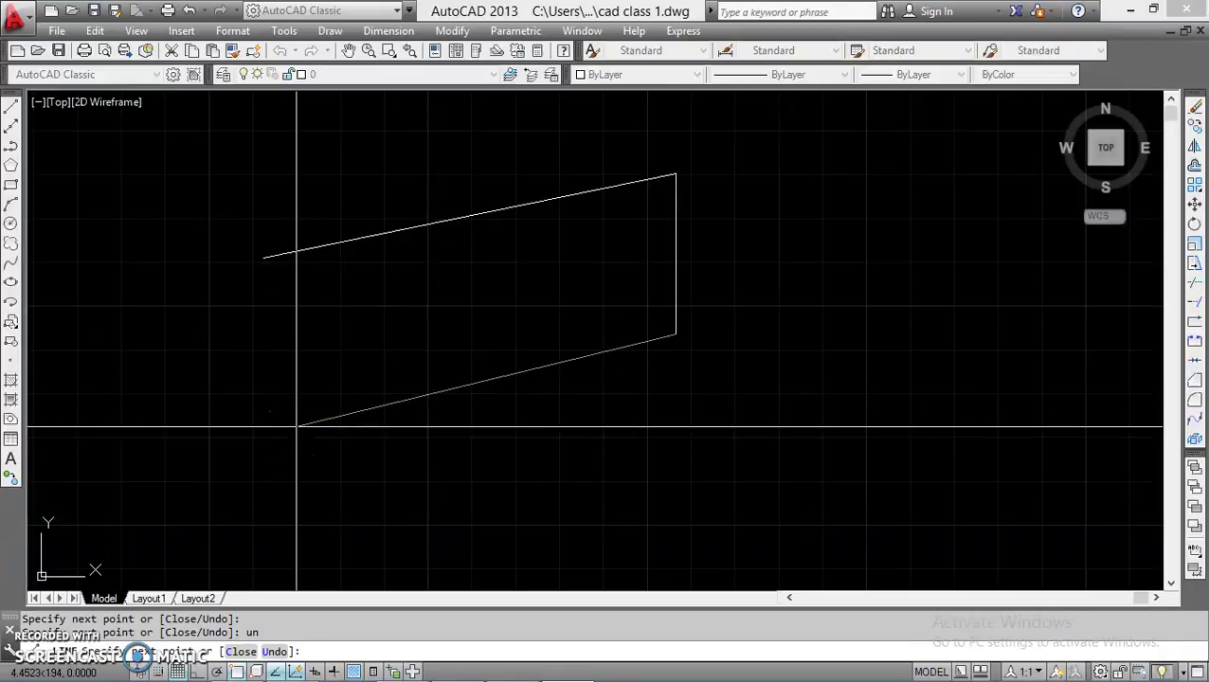
text(c)
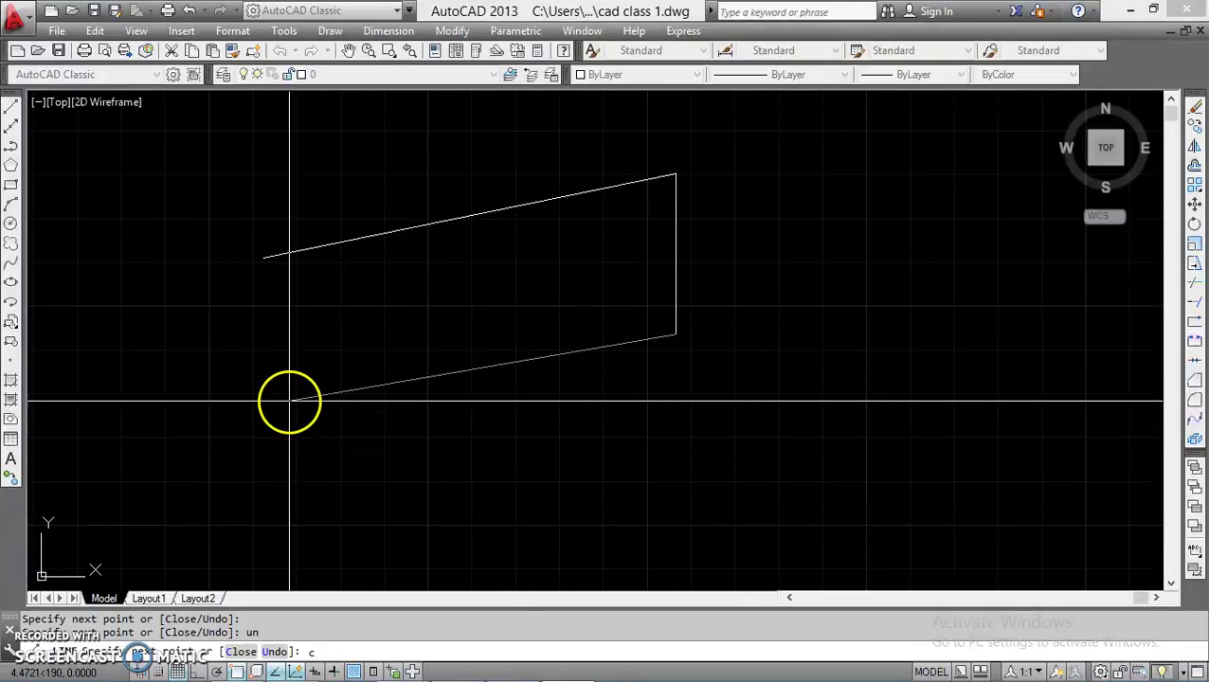
key(Return)
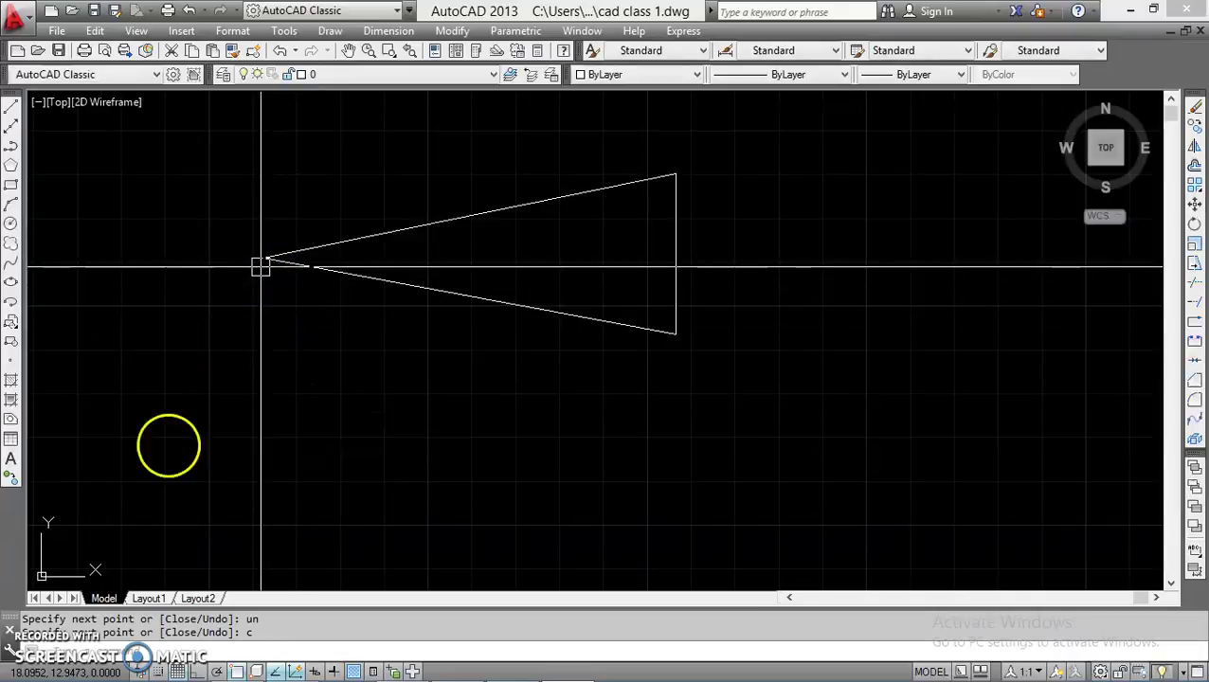
key(Escape)
key(Escape)
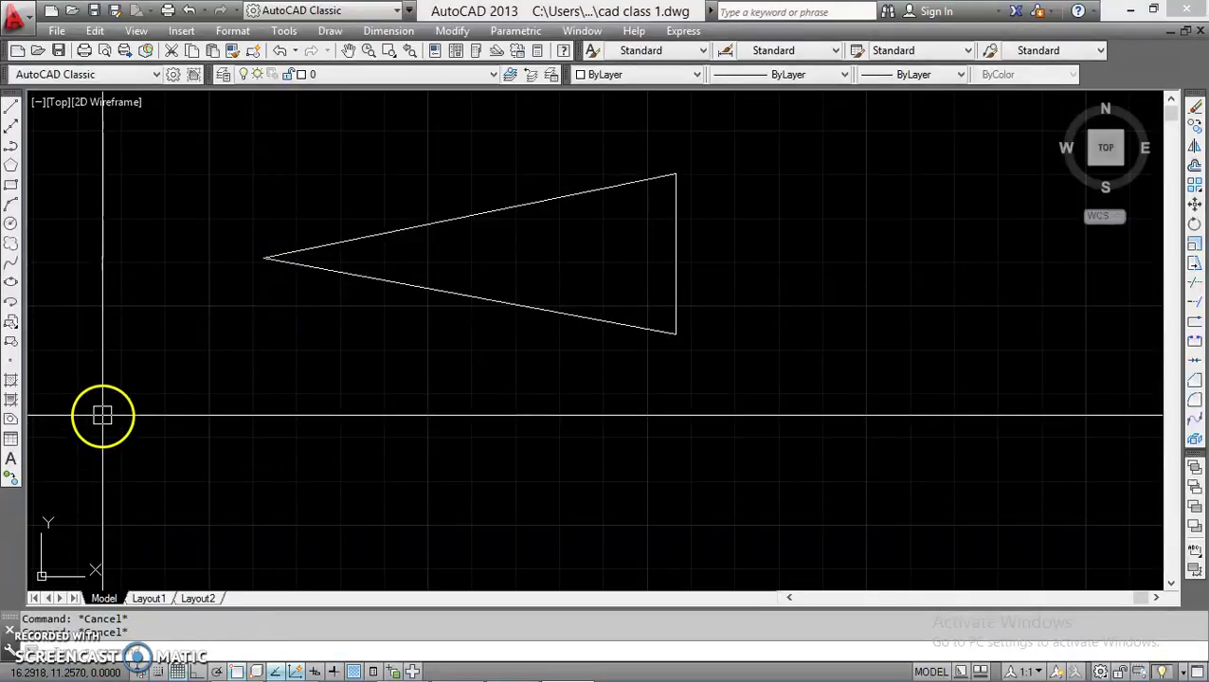
Select the whole triangle with a crossing window and delete it
click(772, 376)
click(228, 174)
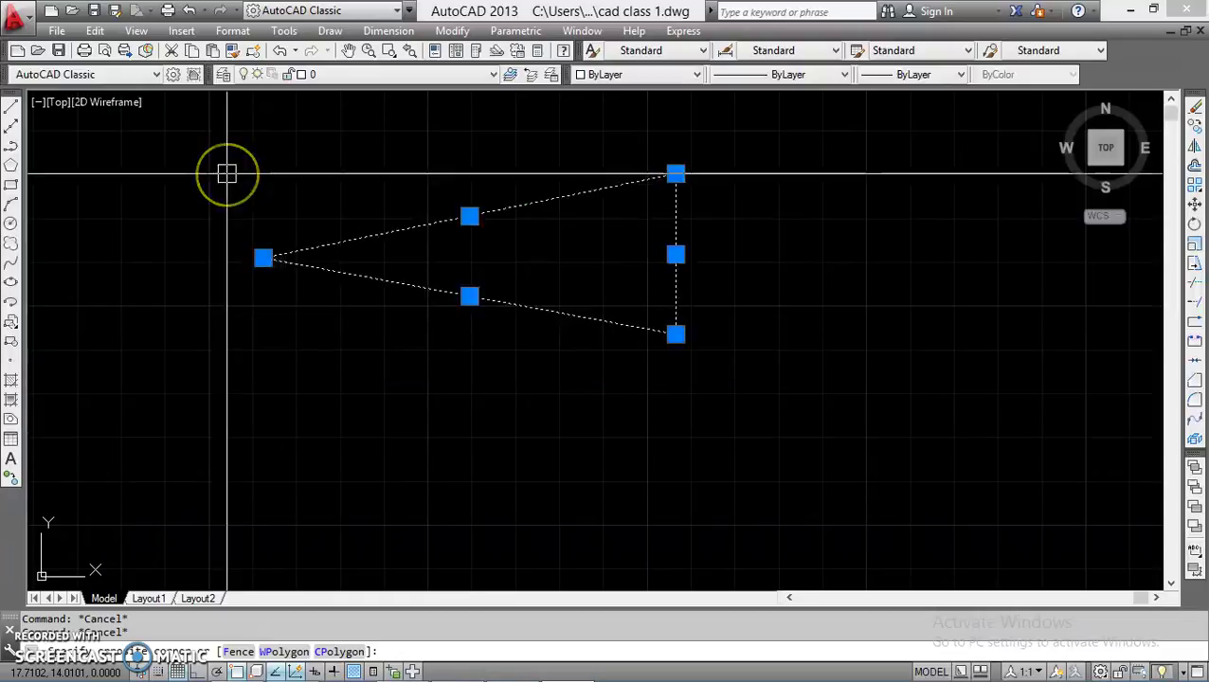
key(Delete)
key(Escape)
key(Escape)
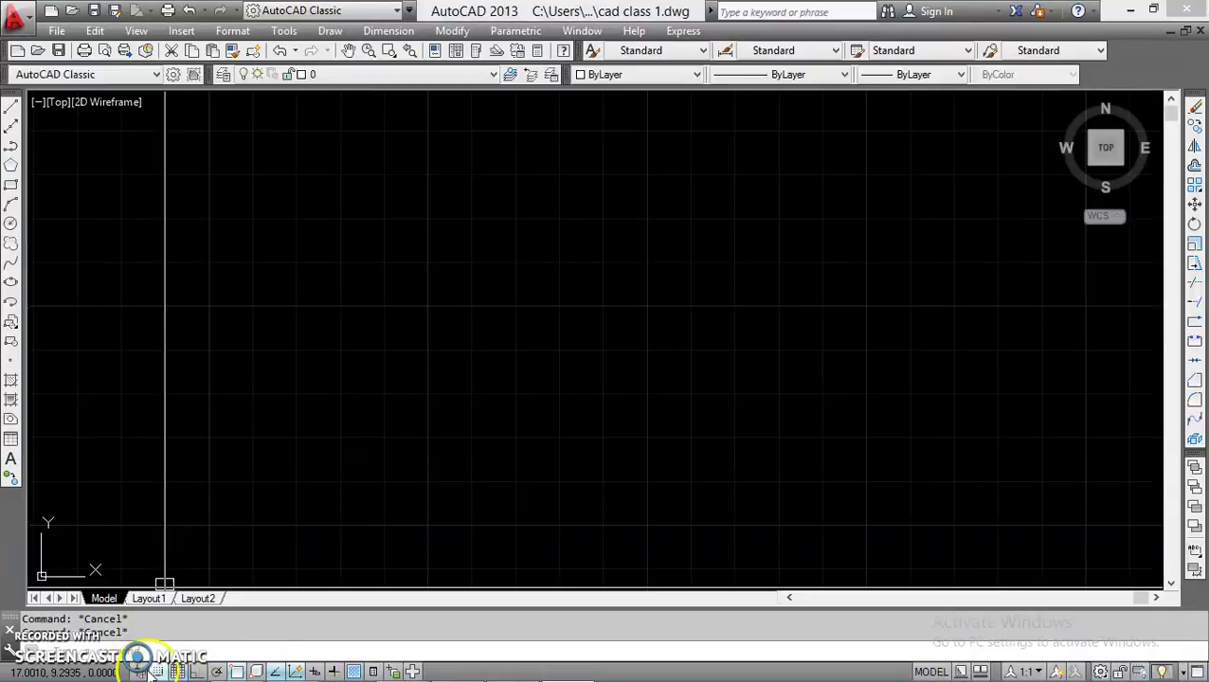
click(215, 671)
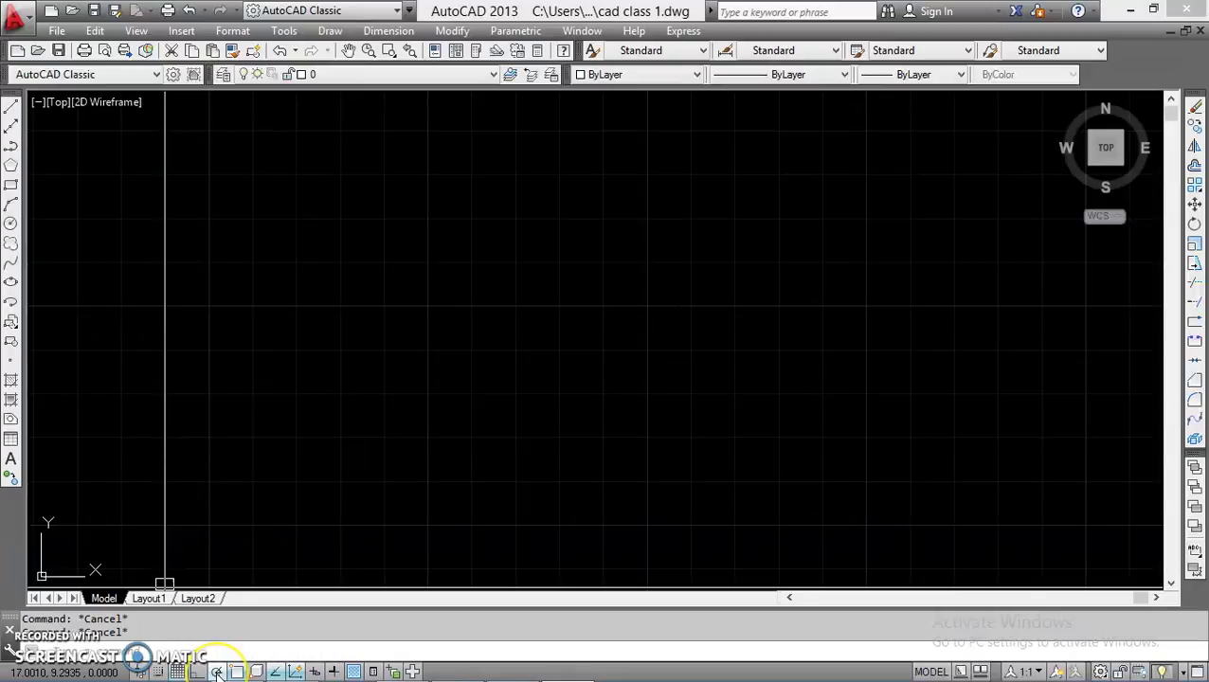
click(237, 671)
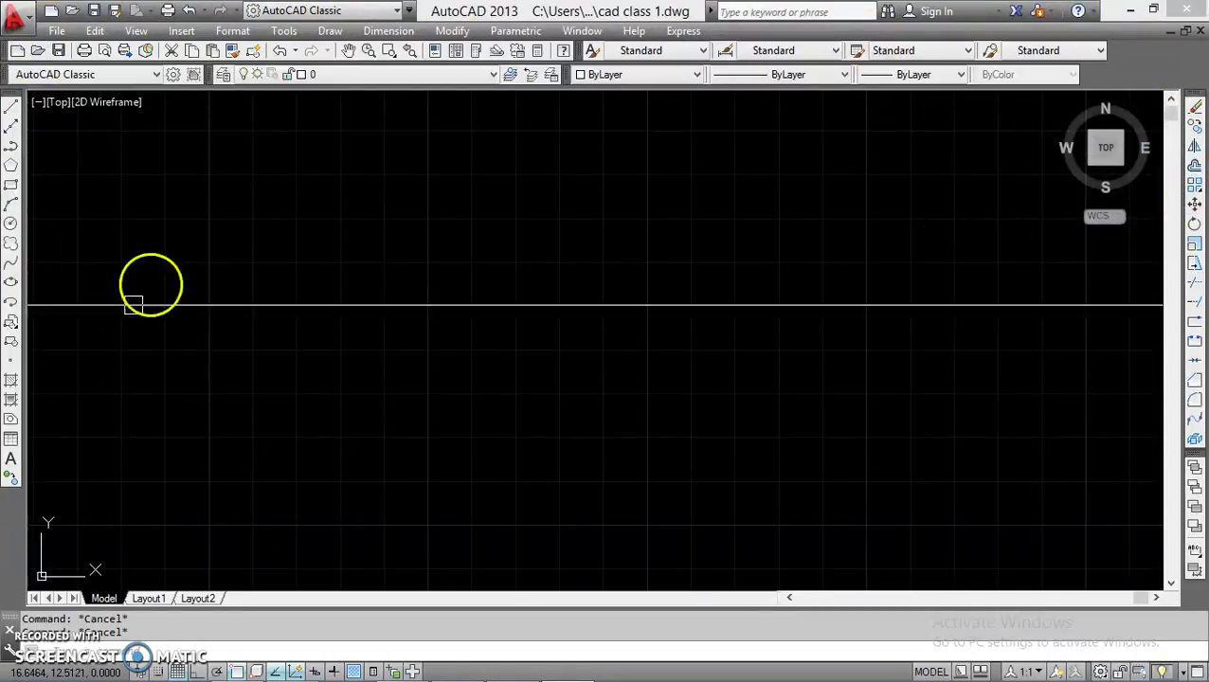
click(105, 149)
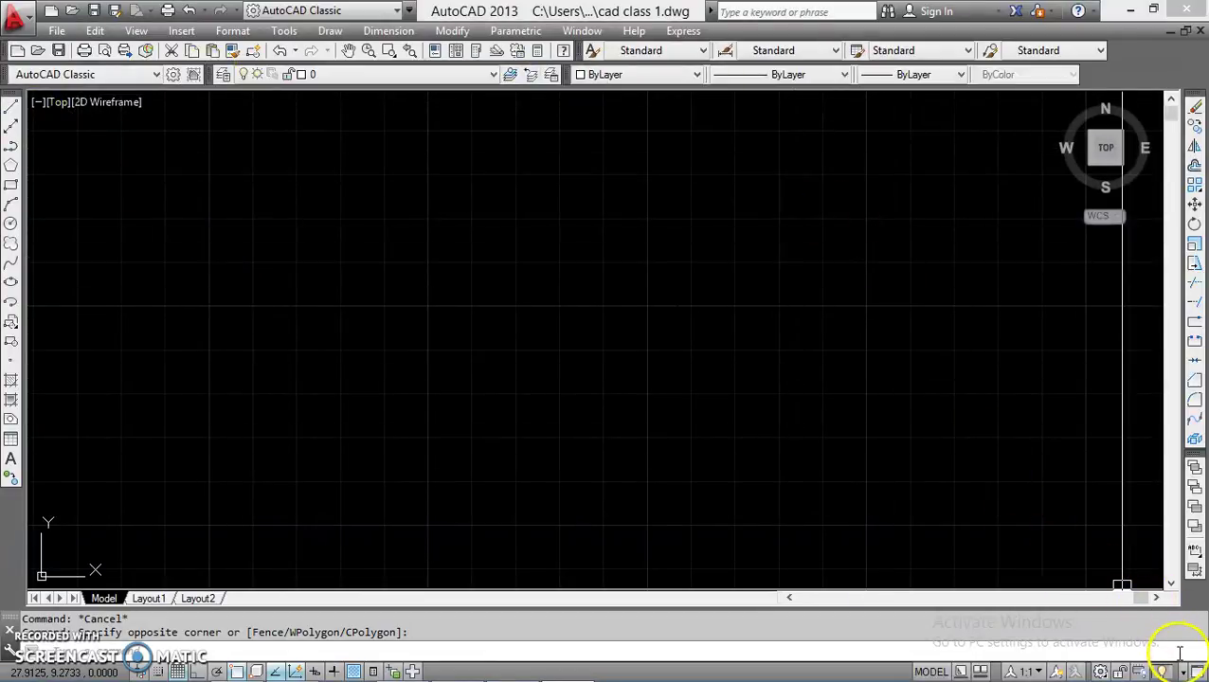
Turn Clean Screen on to enlarge the drawing area and switch it back off
mouse_move(1198, 671)
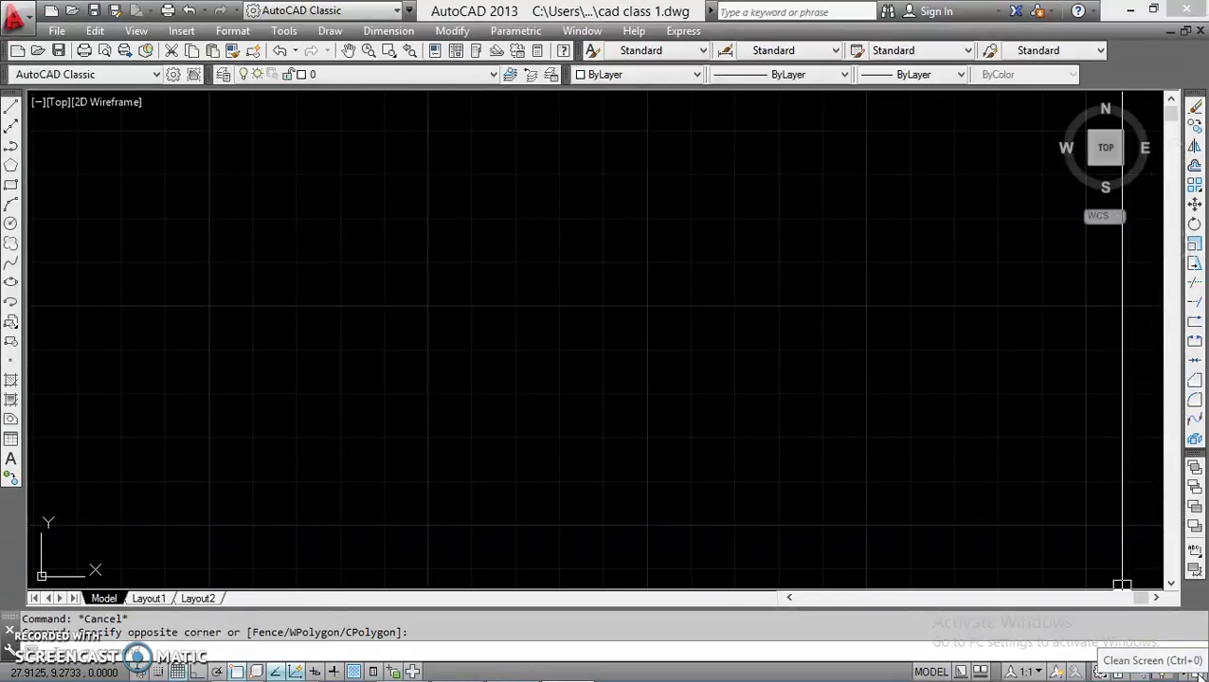
click(1198, 670)
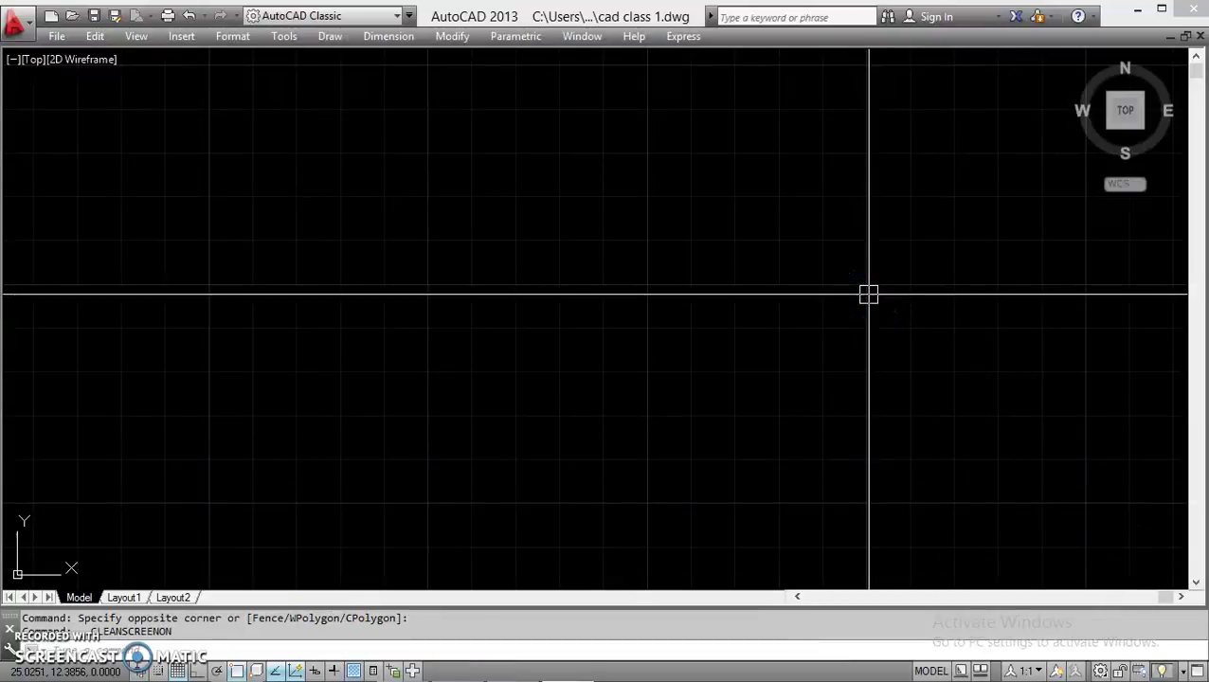
click(1197, 670)
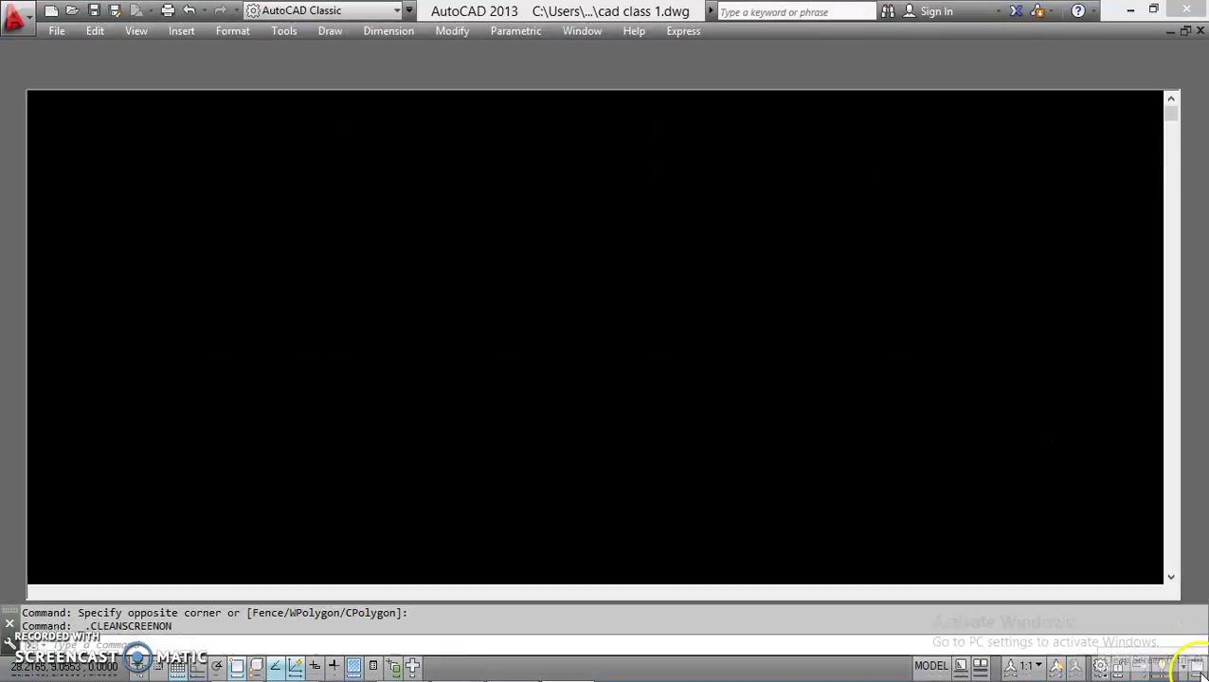